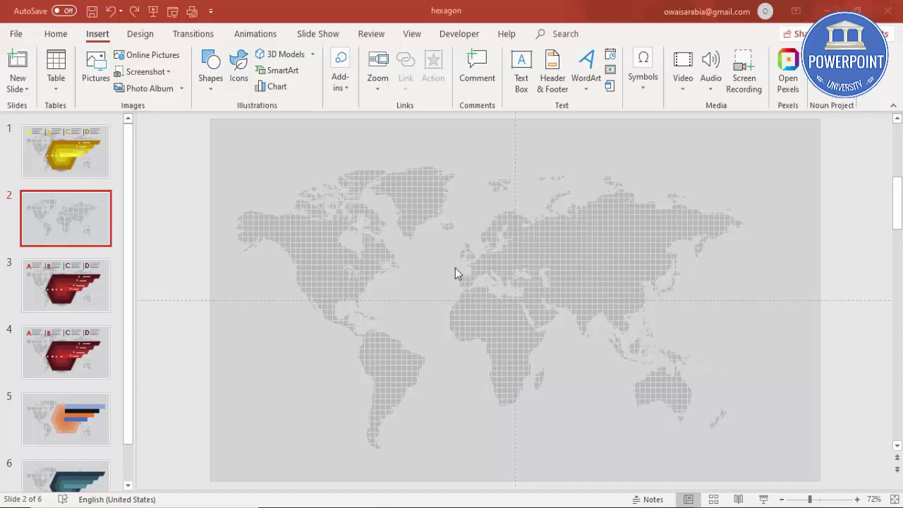
# Enter Slide Master view and select the top master slide.
pyautogui.click(668, 291)
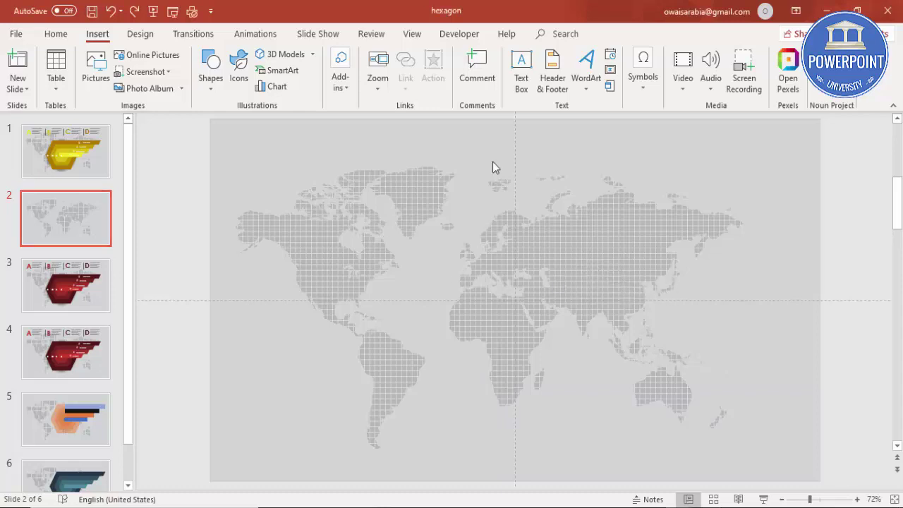
pyautogui.click(412, 35)
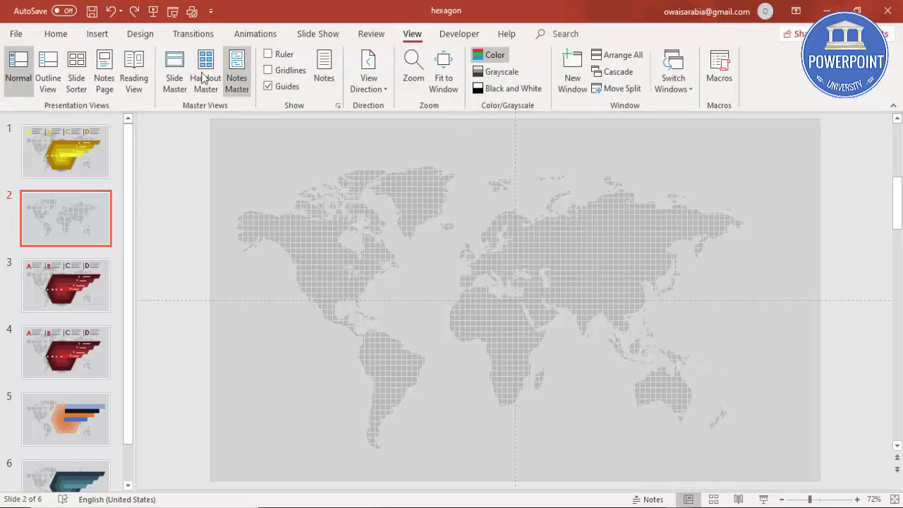
pyautogui.click(169, 71)
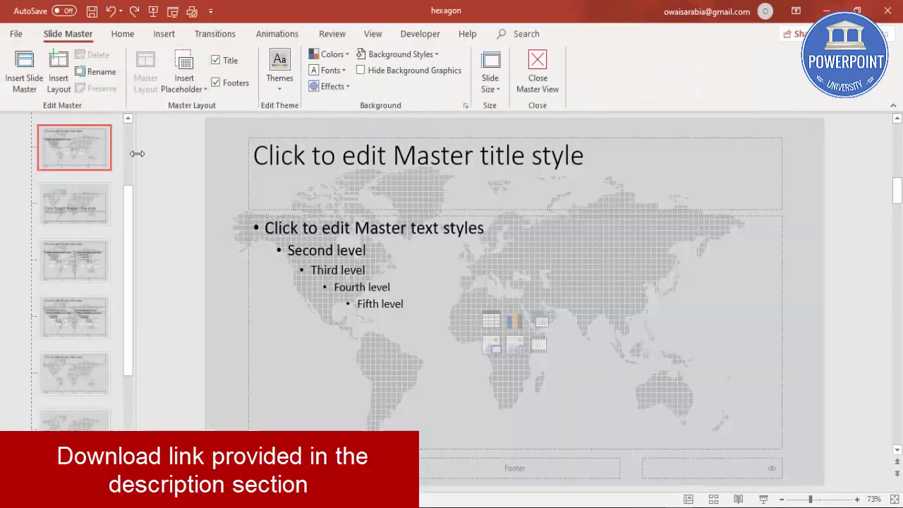
pyautogui.click(99, 146)
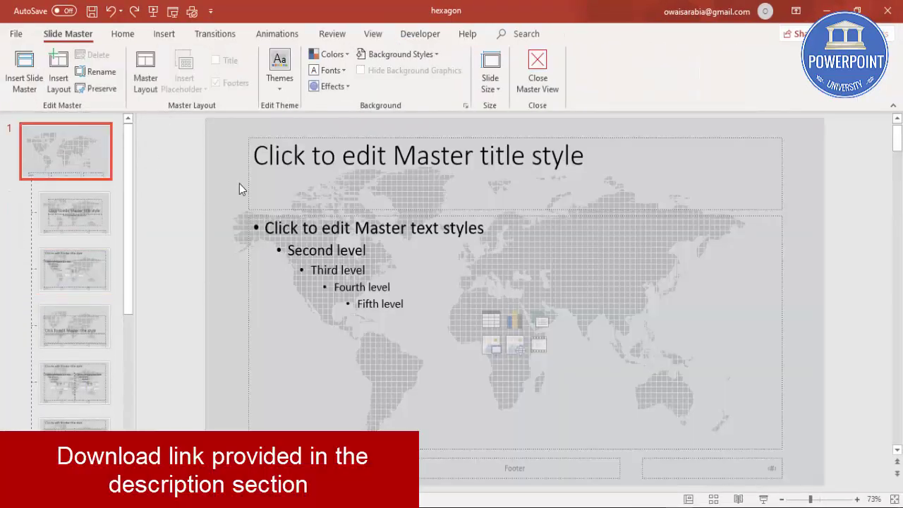
# Move the dotted world map picture right and down, then close Master View.
pyautogui.click(621, 262)
pyautogui.moveTo(591, 256)
pyautogui.mouseDown()
pyautogui.moveTo(615, 264)
pyautogui.moveTo(600, 270)
pyautogui.moveTo(613, 275)
pyautogui.mouseUp()
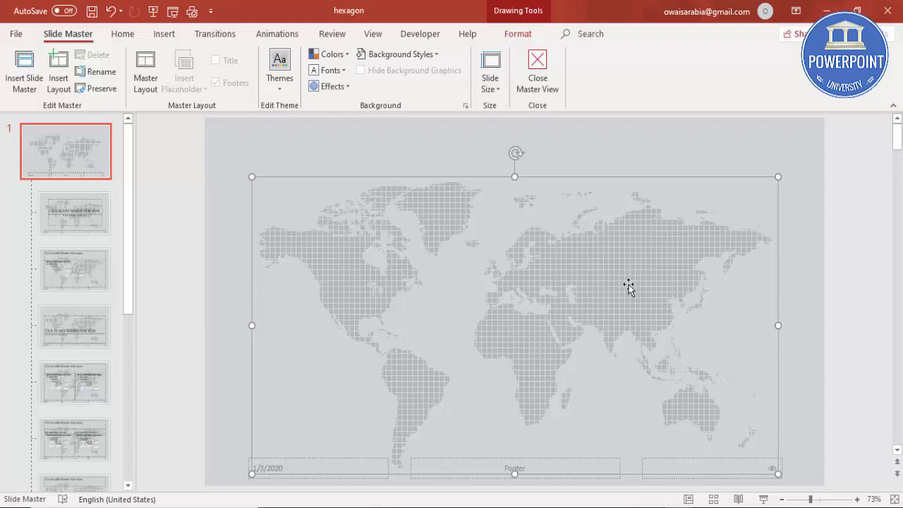
pyautogui.click(536, 67)
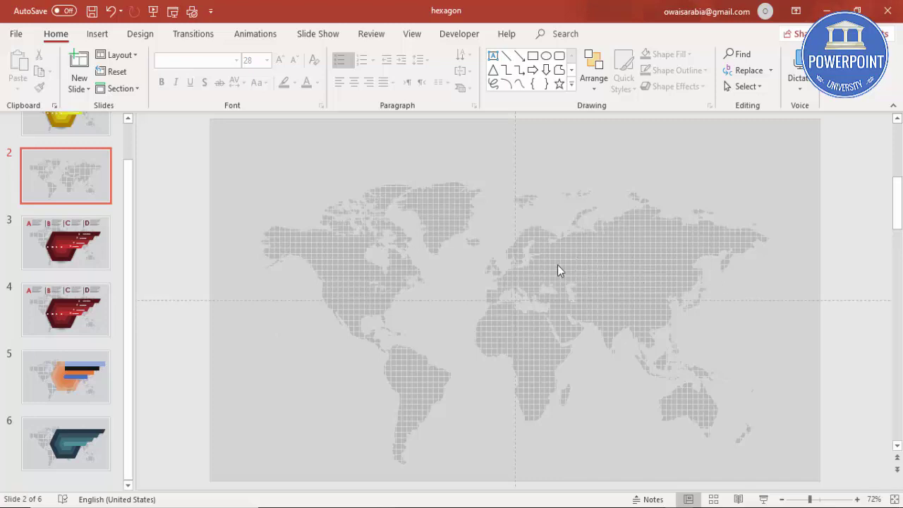
# Draw a hexagon near the centre of slide 2.
pyautogui.click(98, 34)
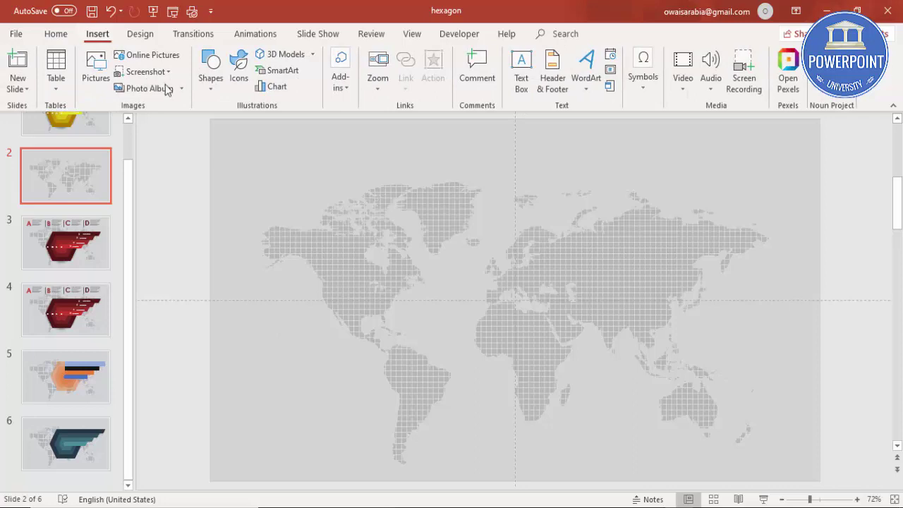
pyautogui.click(211, 79)
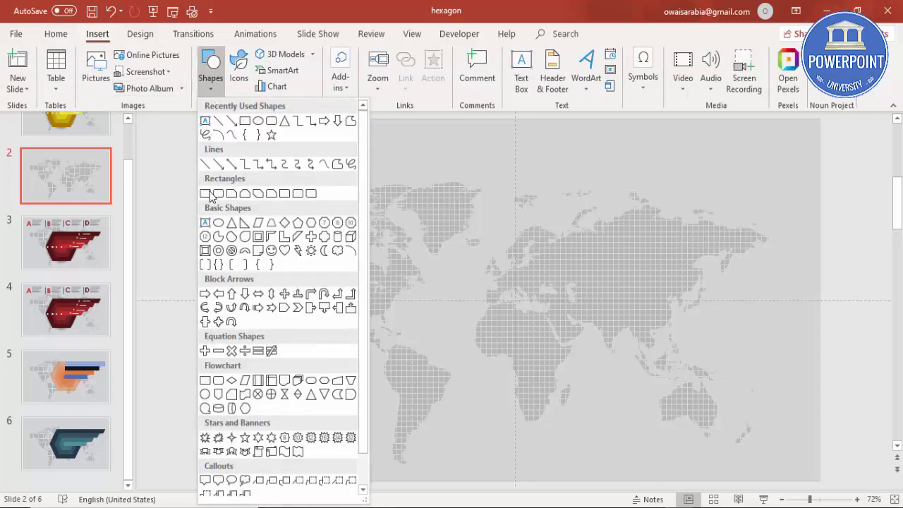
pyautogui.click(311, 223)
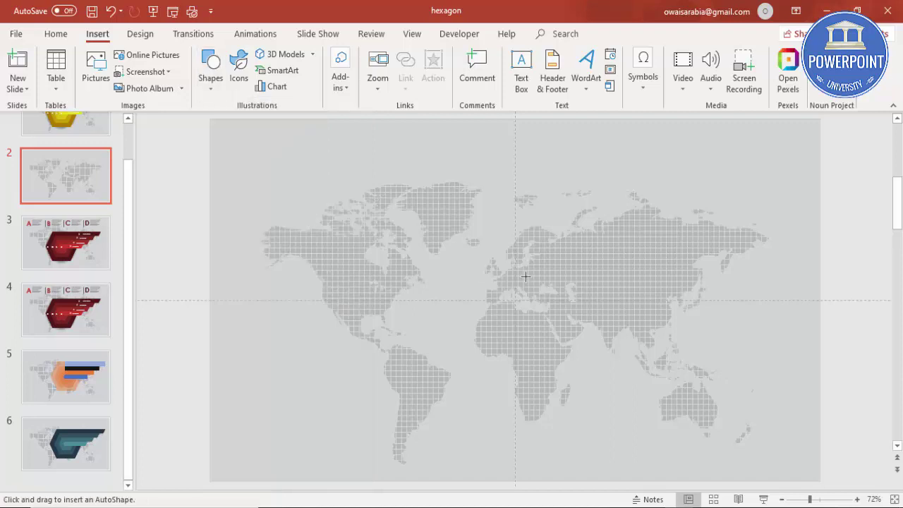
pyautogui.moveTo(502, 285)
pyautogui.mouseDown()
pyautogui.moveTo(555, 333)
pyautogui.moveTo(517, 312)
pyautogui.mouseUp()
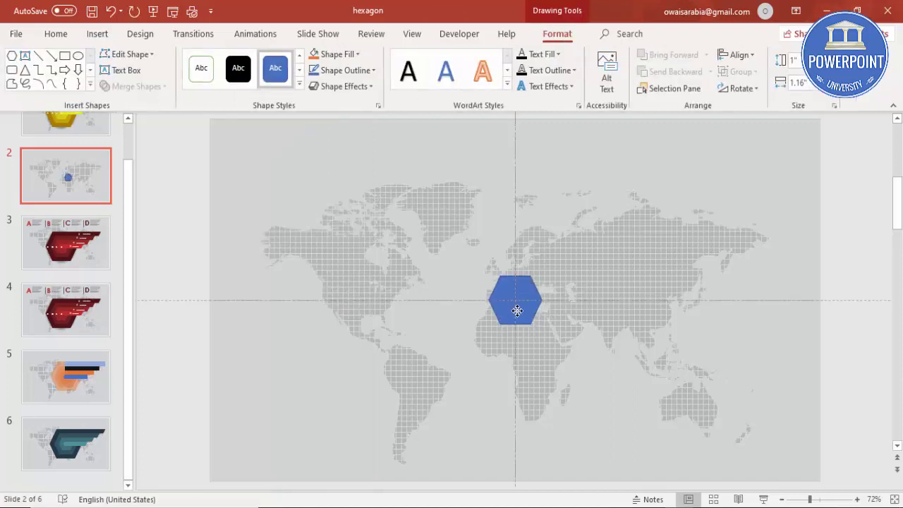
# Align the hexagon to the slide's horizontal centre and vertical middle.
pyautogui.click(741, 55)
pyautogui.click(771, 90)
pyautogui.click(741, 55)
pyautogui.click(788, 142)
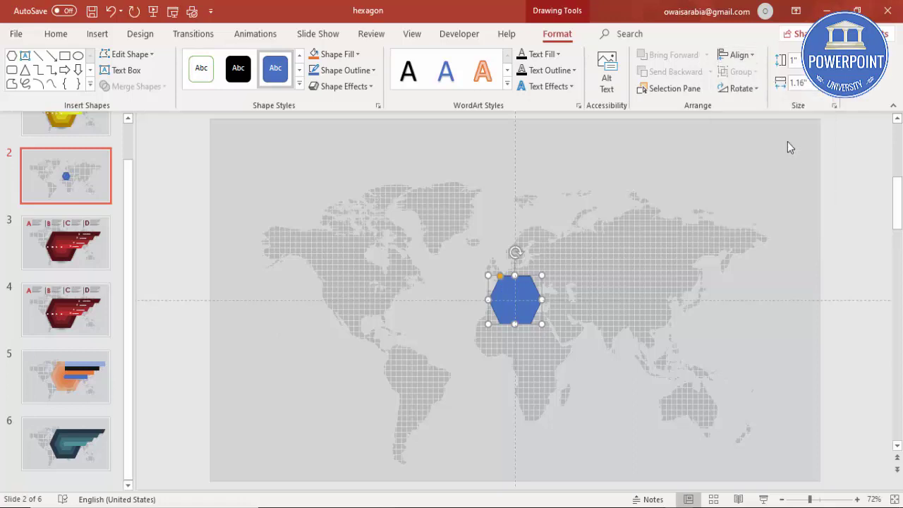
# Set the hexagon's outline to No Outline.
pyautogui.click(363, 72)
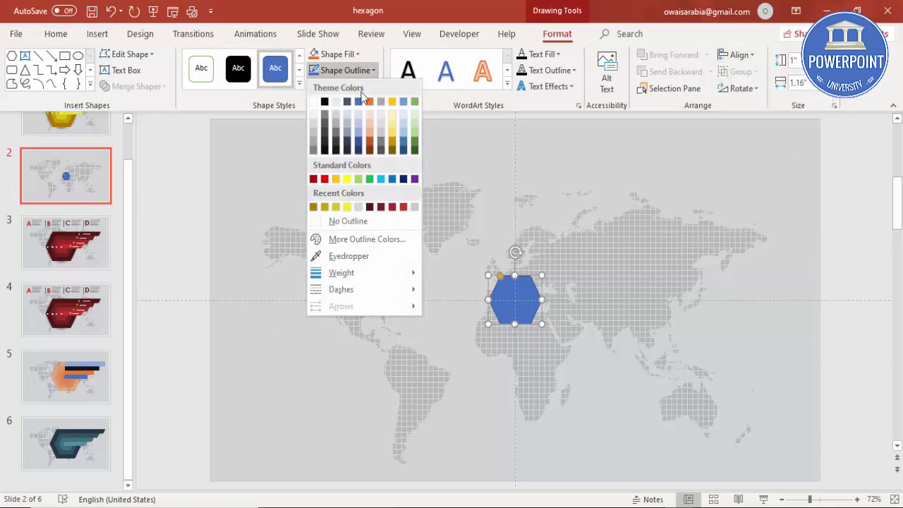
pyautogui.click(361, 221)
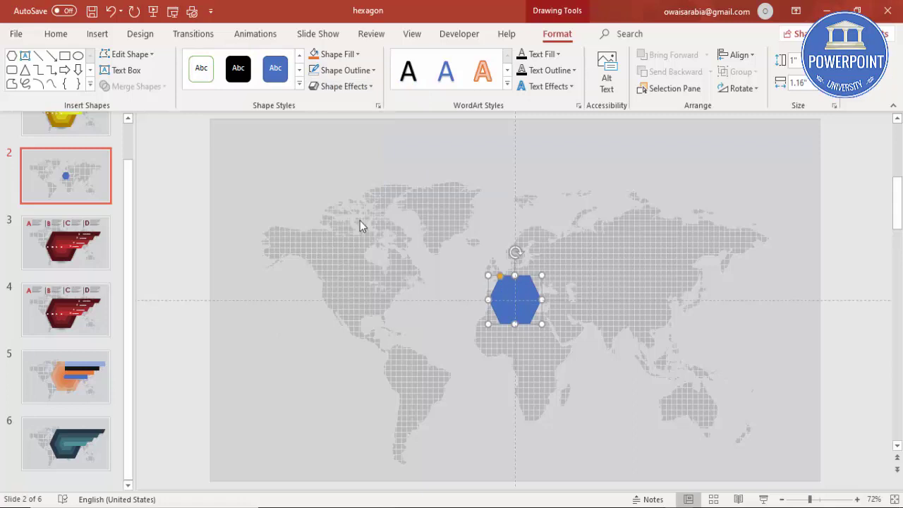
pyautogui.click(335, 211)
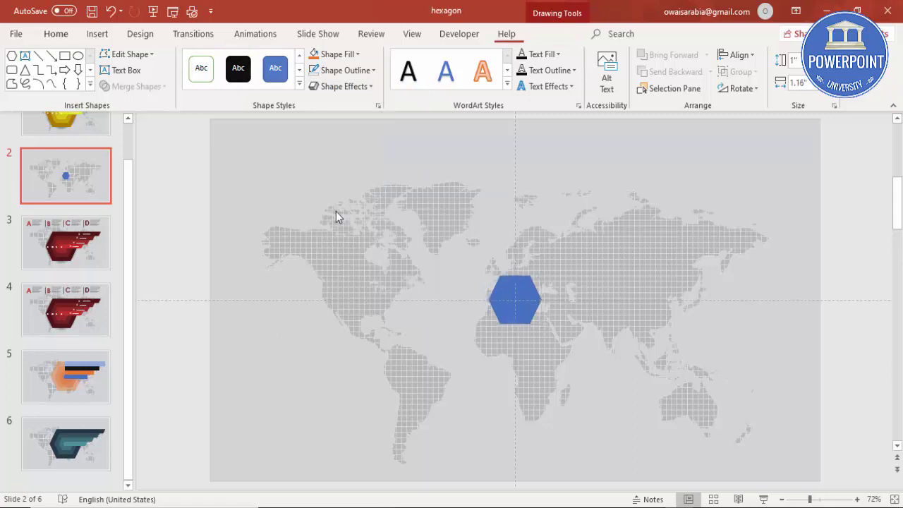
# Draw an outline-free rectangle extending right from the hexagon.
pyautogui.click(97, 34)
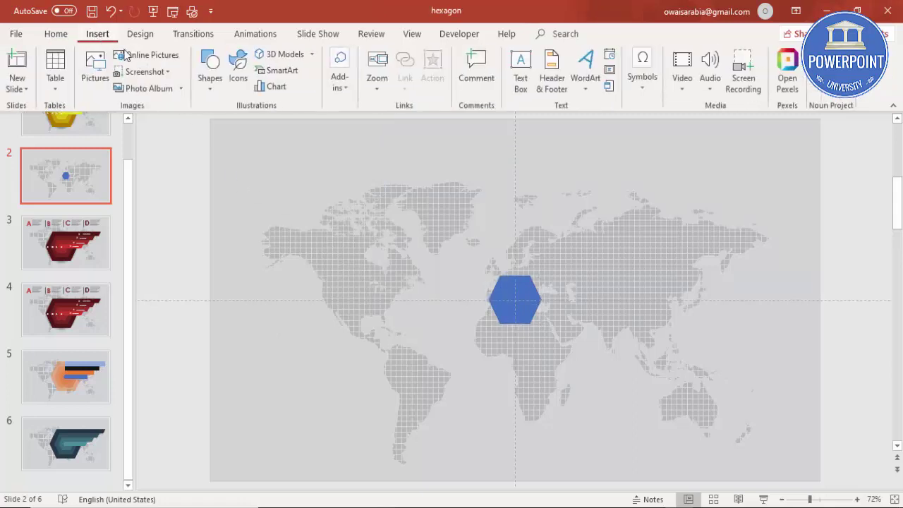
pyautogui.click(213, 79)
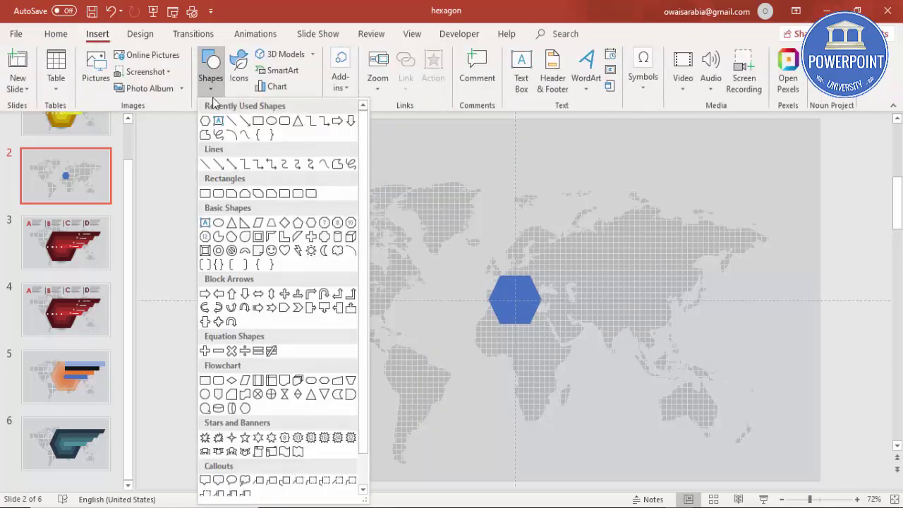
pyautogui.click(205, 194)
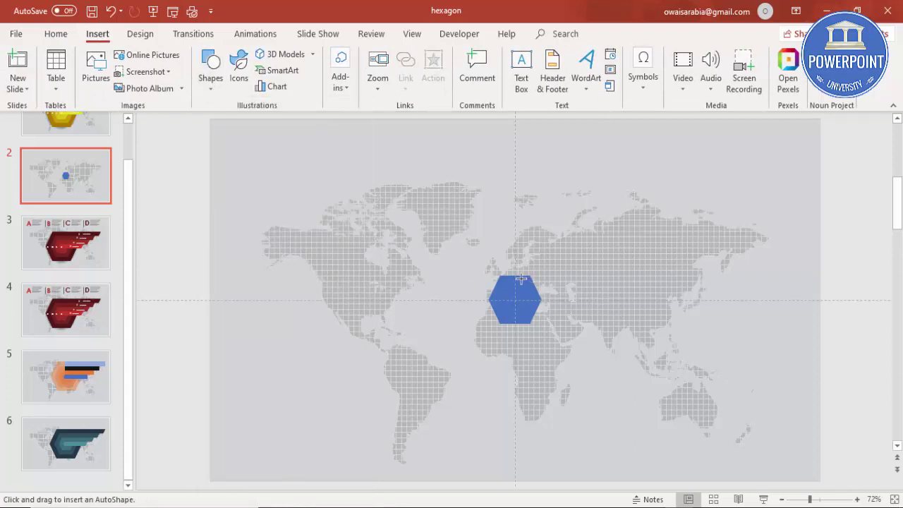
pyautogui.moveTo(526, 310)
pyautogui.mouseDown()
pyautogui.moveTo(548, 324)
pyautogui.moveTo(682, 325)
pyautogui.mouseUp()
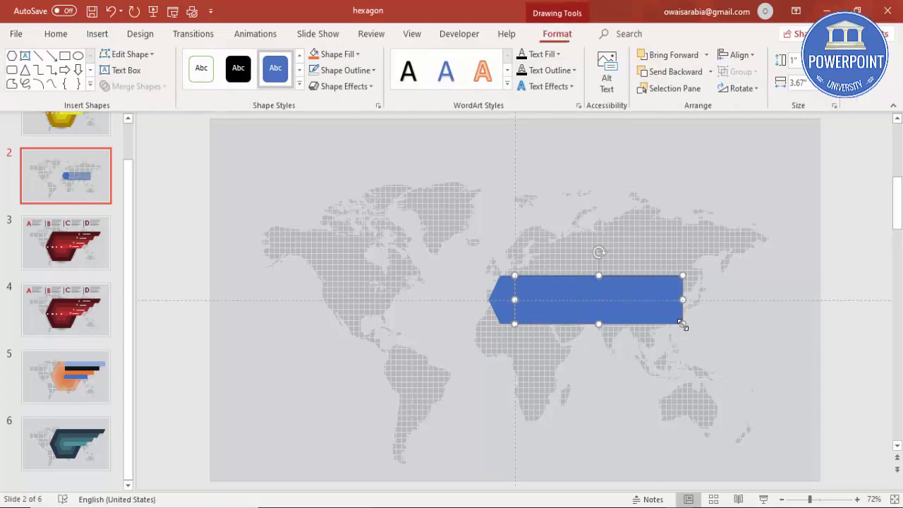
pyautogui.click(363, 71)
pyautogui.click(356, 217)
pyautogui.click(851, 333)
# Copy the hexagon to the top-left of the world map.
pyautogui.click(508, 291)
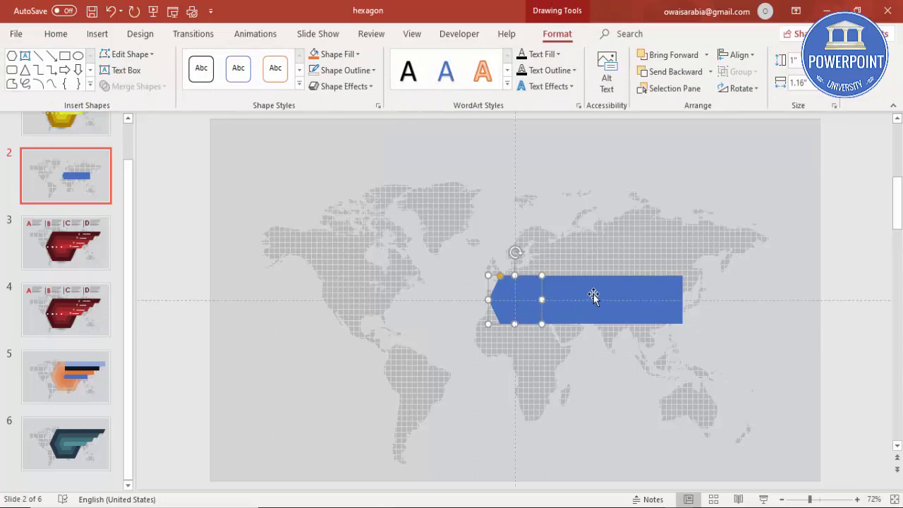
pyautogui.keyDown('shift'); pyautogui.click(593, 294); pyautogui.keyUp('shift')
pyautogui.click(836, 331)
pyautogui.click(503, 290)
pyautogui.moveTo(503, 290); pyautogui.dragTo(263, 186)
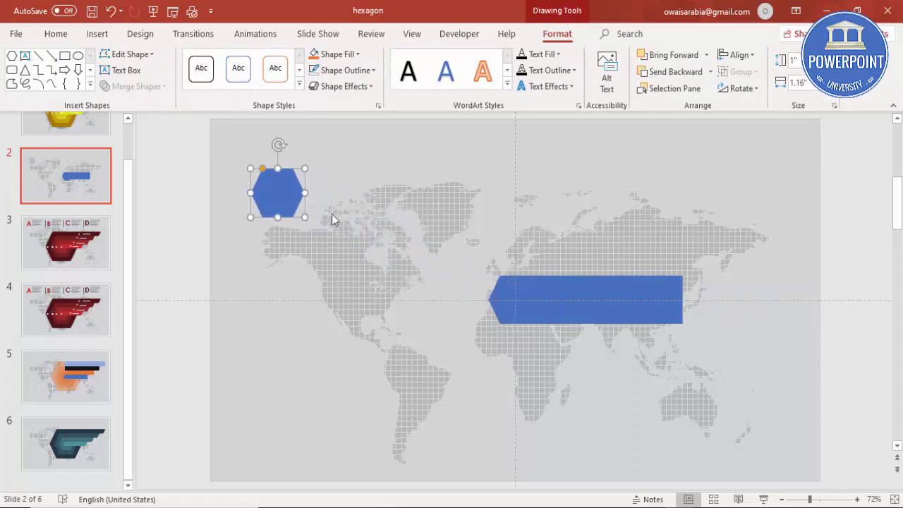
# Select the pointed tip and rectangle together and preview Merge Shapes without merging.
pyautogui.click(506, 294)
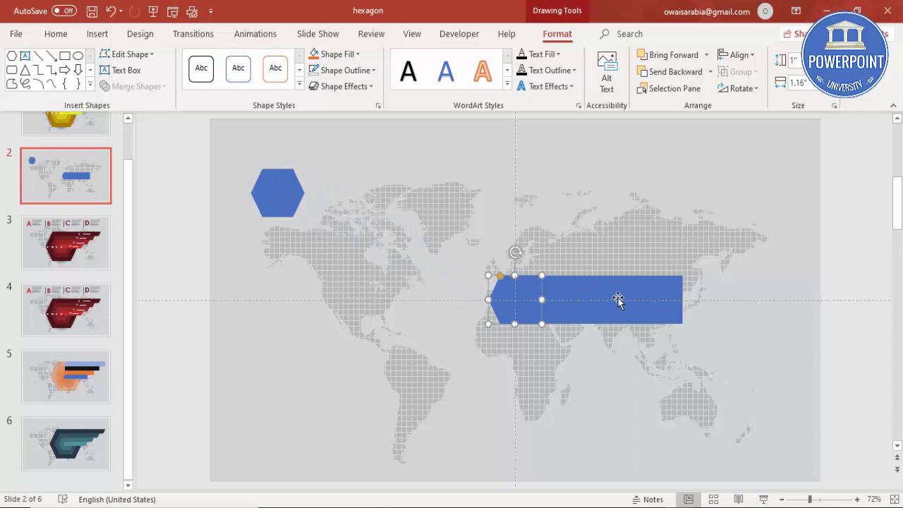
pyautogui.keyDown('shift'); pyautogui.click(589, 287); pyautogui.keyUp('shift')
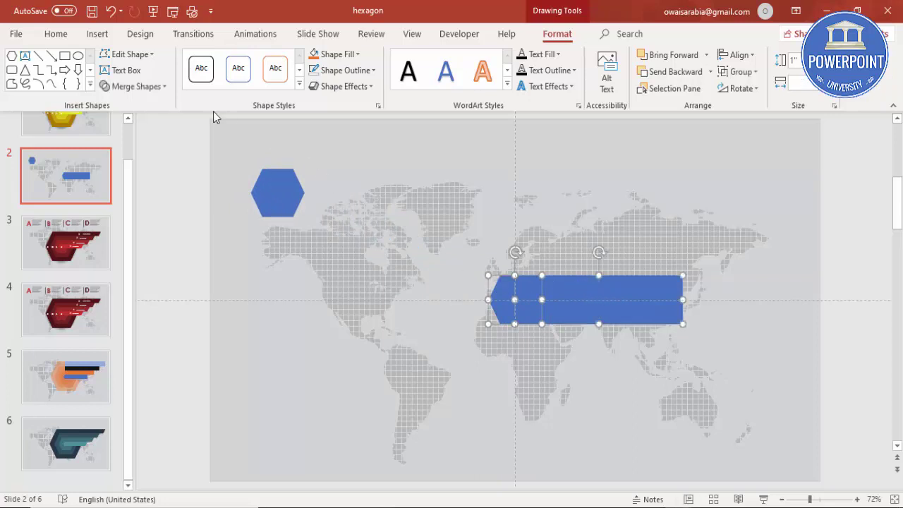
pyautogui.click(152, 94)
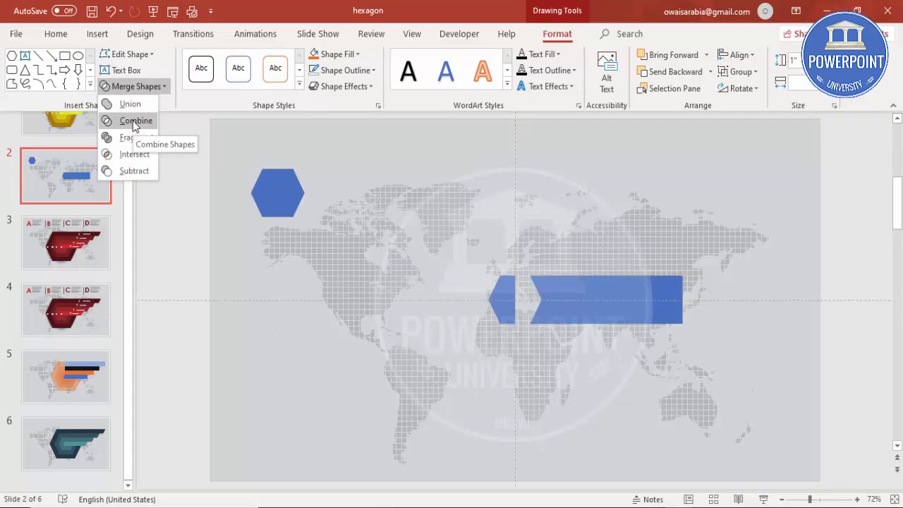
pyautogui.click(620, 422)
pyautogui.click(620, 422)
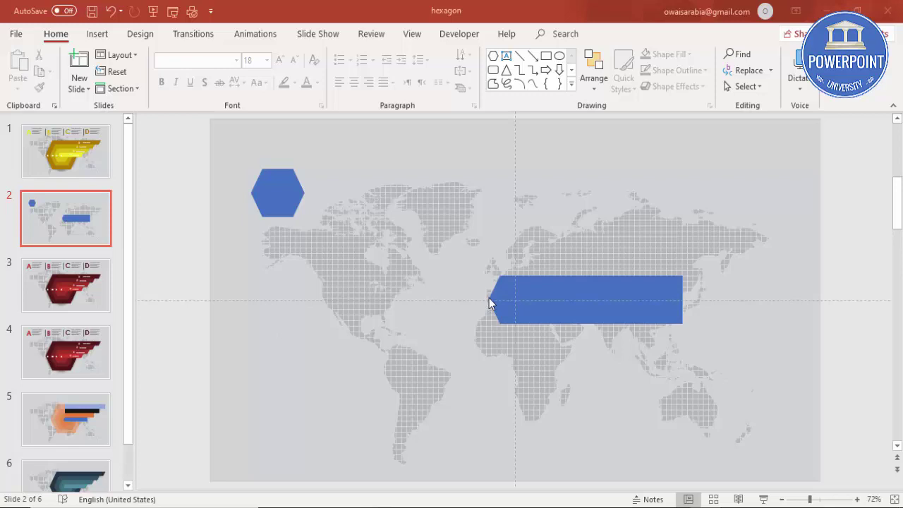
# Give the tip shape a shorter height and a 0.72" width.
pyautogui.click(495, 300)
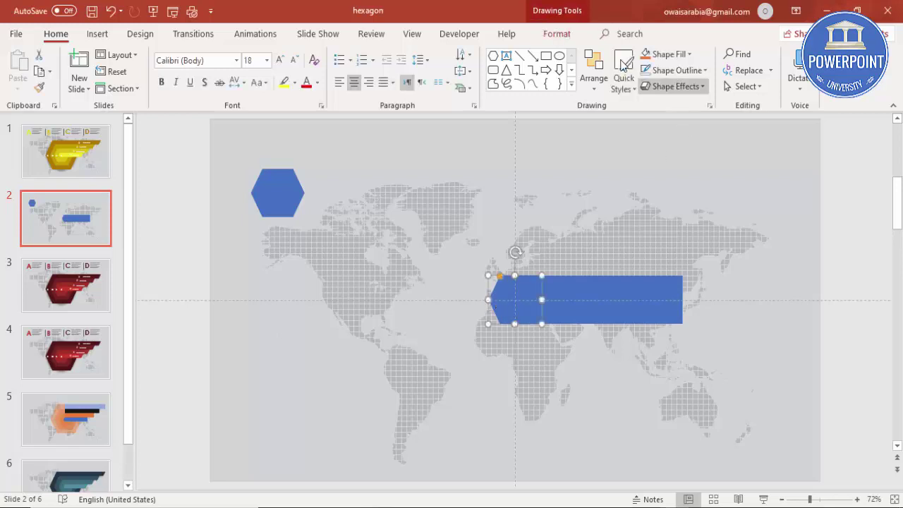
pyautogui.click(556, 34)
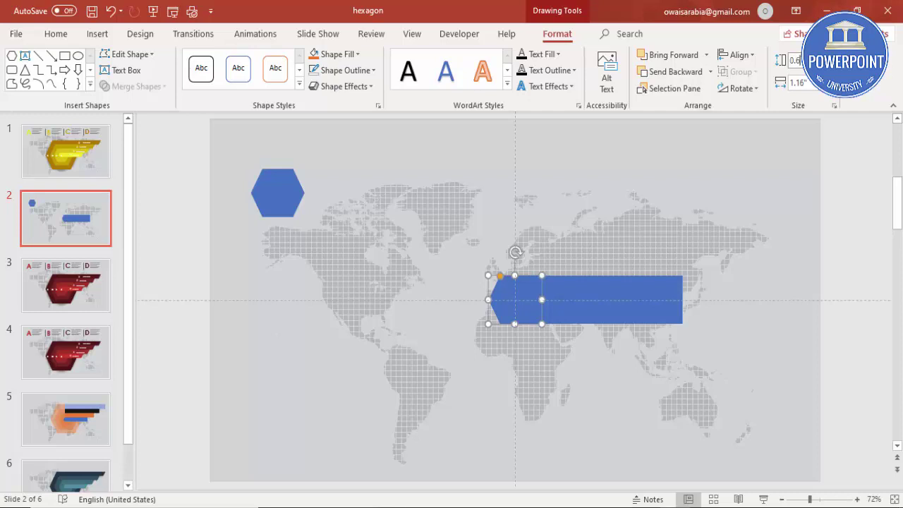
pyautogui.press('Tab')
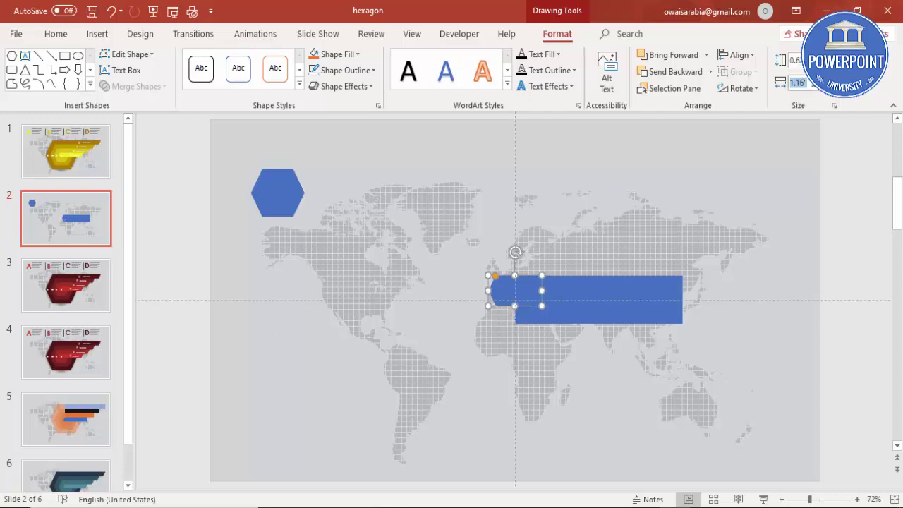
pyautogui.write('0.72')
pyautogui.press('Return')
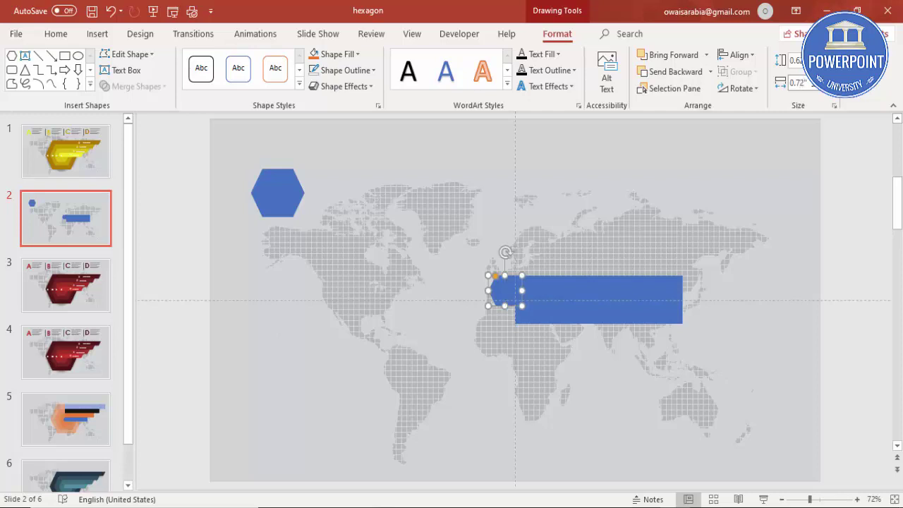
# Centre the tip shape horizontally and vertically on the slide.
pyautogui.click(737, 55)
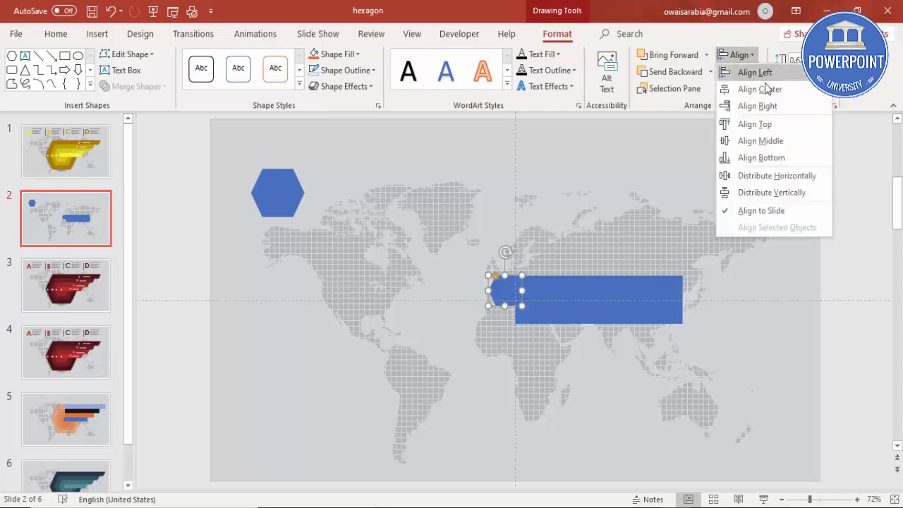
pyautogui.click(748, 89)
pyautogui.click(738, 55)
pyautogui.click(766, 141)
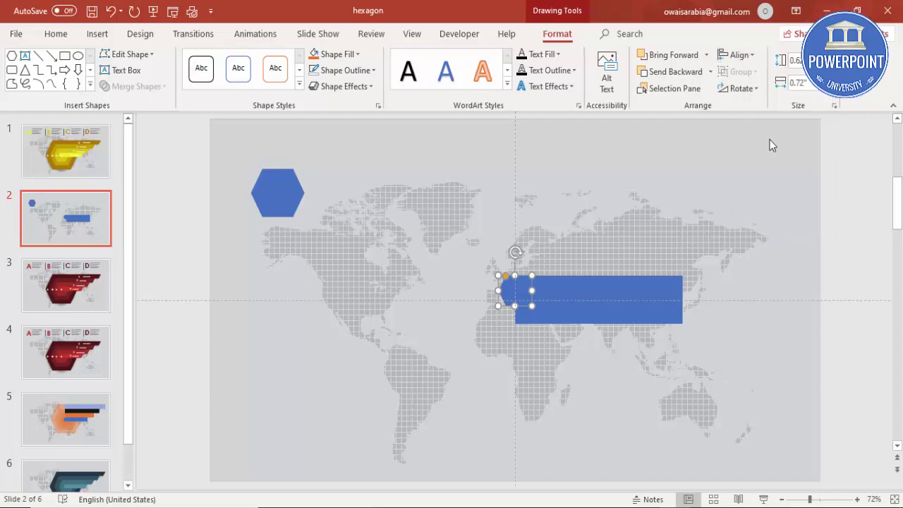
# Make the blue rectangle thinner by dragging its top and bottom edges inward.
pyautogui.click(601, 287)
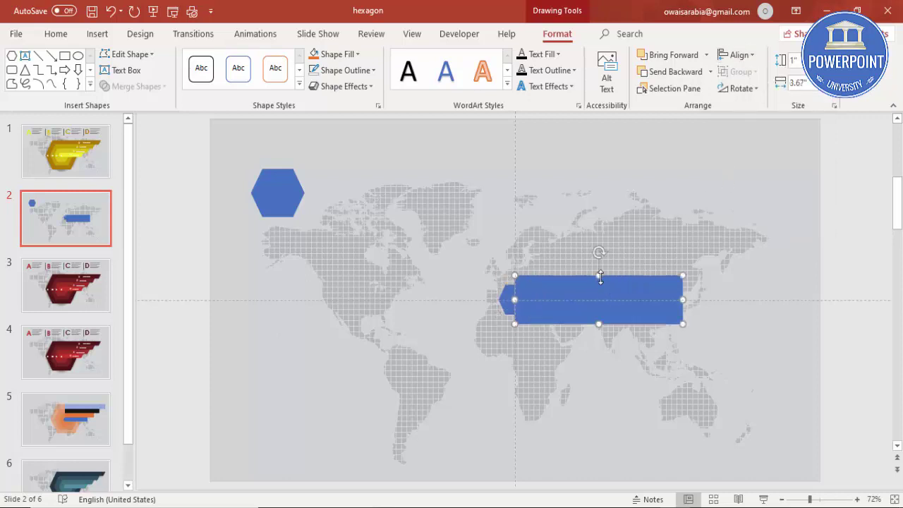
pyautogui.moveTo(598, 274); pyautogui.dragTo(597, 284)
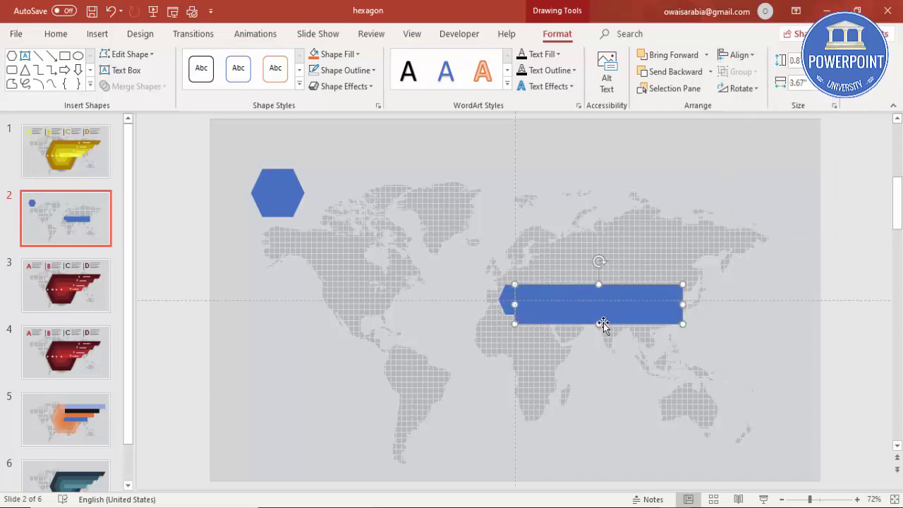
pyautogui.moveTo(599, 323); pyautogui.dragTo(599, 314)
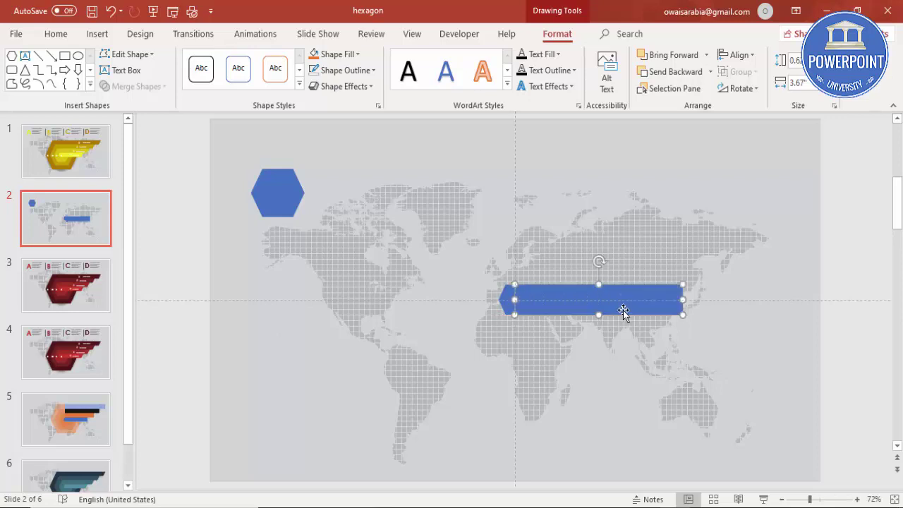
pyautogui.click(833, 355)
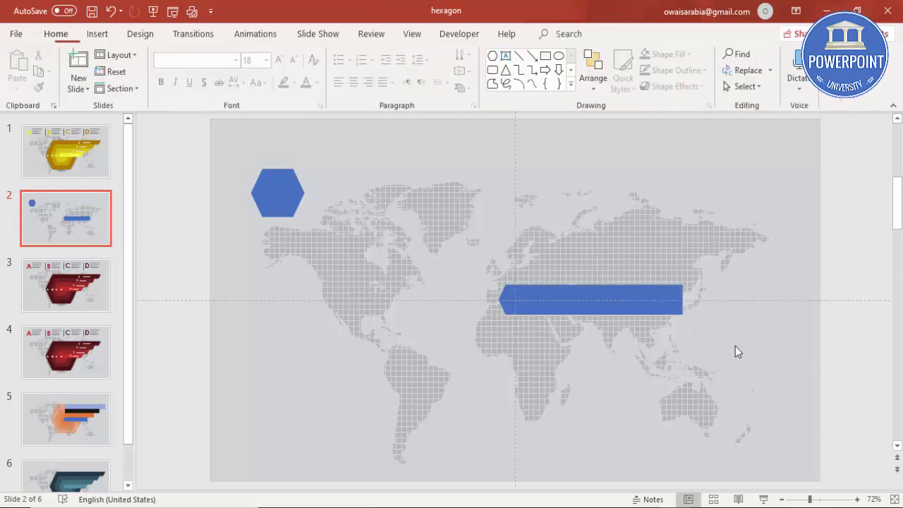
# Shorten the blue banner so its right end sits near the map's middle.
pyautogui.click(631, 304)
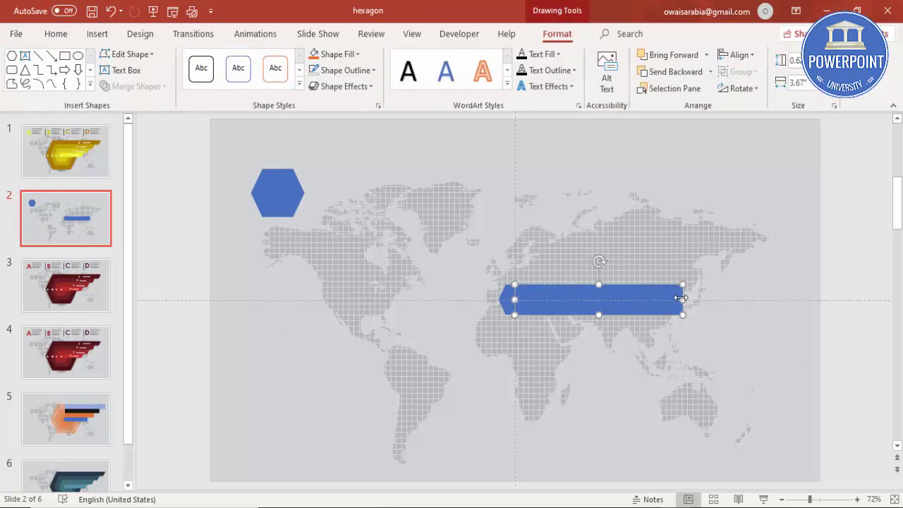
pyautogui.moveTo(682, 300); pyautogui.dragTo(609, 290)
pyautogui.click(815, 343)
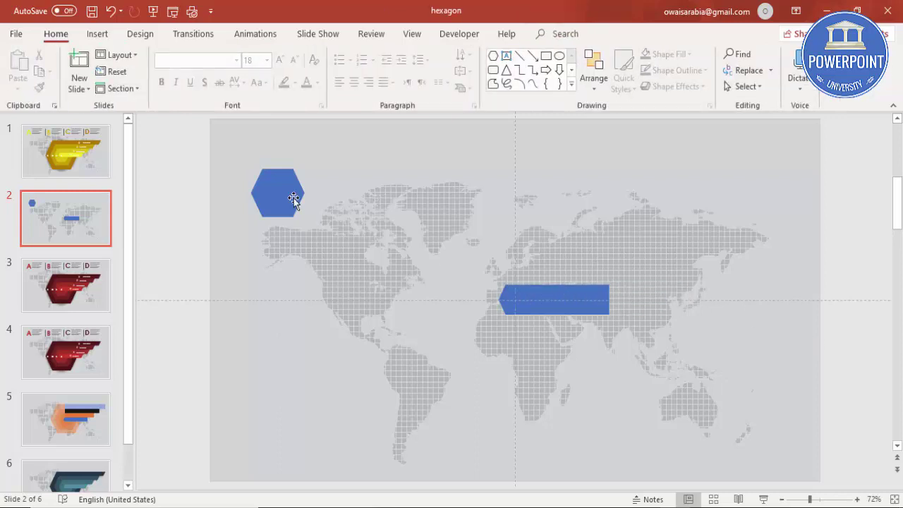
# Copy the blue hexagon toward the map centre and fill the copy red.
pyautogui.click(278, 185)
pyautogui.moveTo(278, 184); pyautogui.dragTo(465, 268)
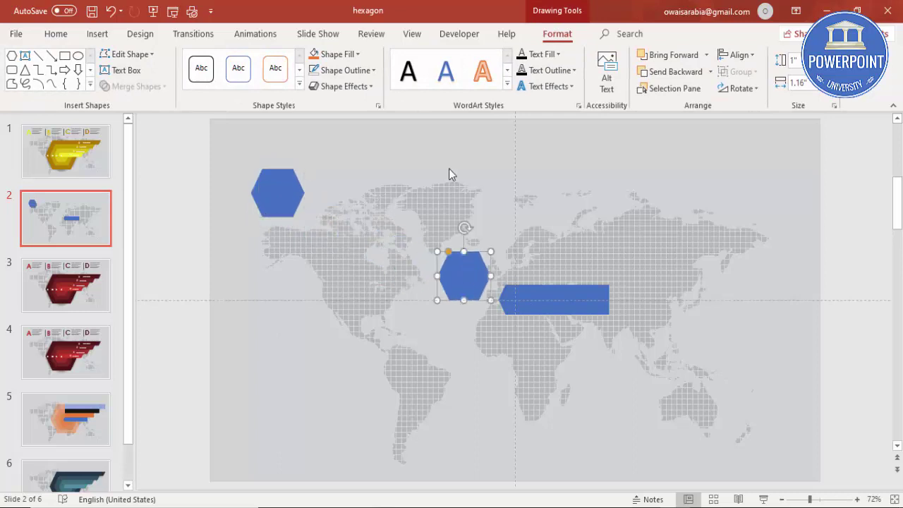
pyautogui.click(346, 56)
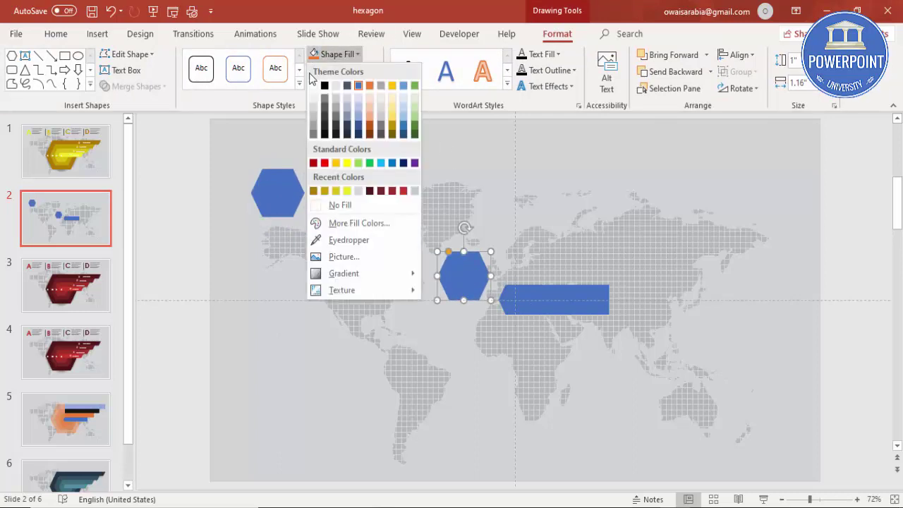
pyautogui.click(324, 164)
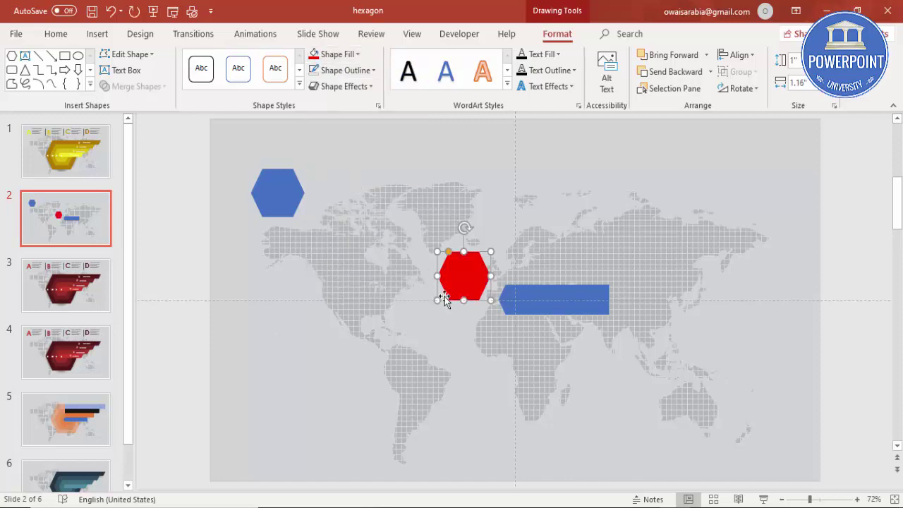
# Set the red hexagon's fill transparency to 46% and move it onto the banner's left end.
pyautogui.rightClick(471, 281)
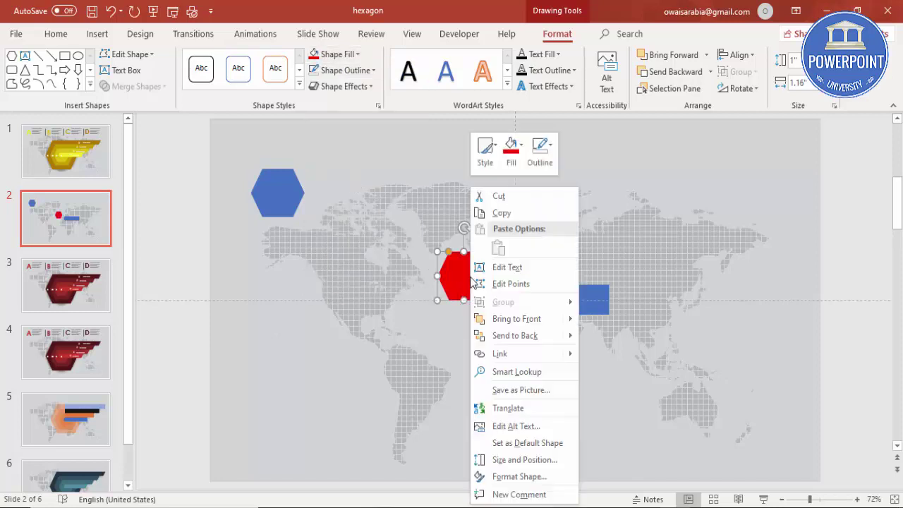
pyautogui.click(538, 477)
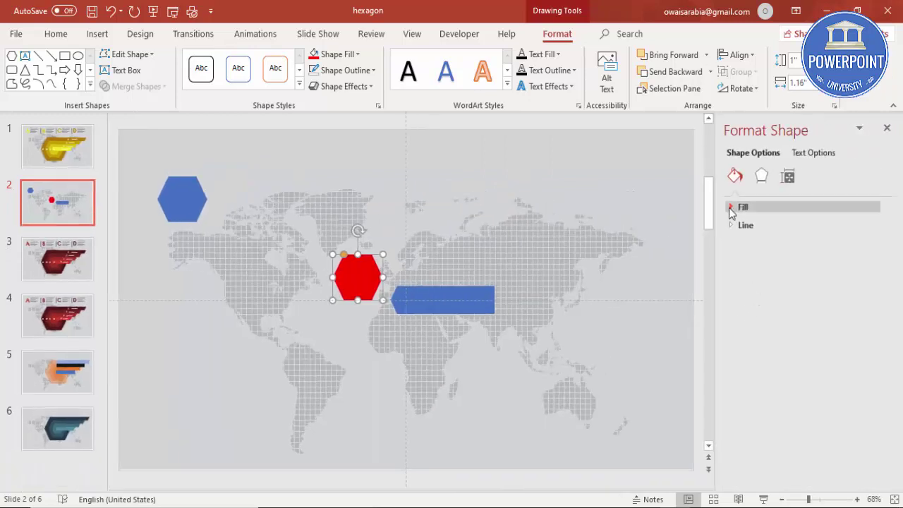
pyautogui.click(730, 207)
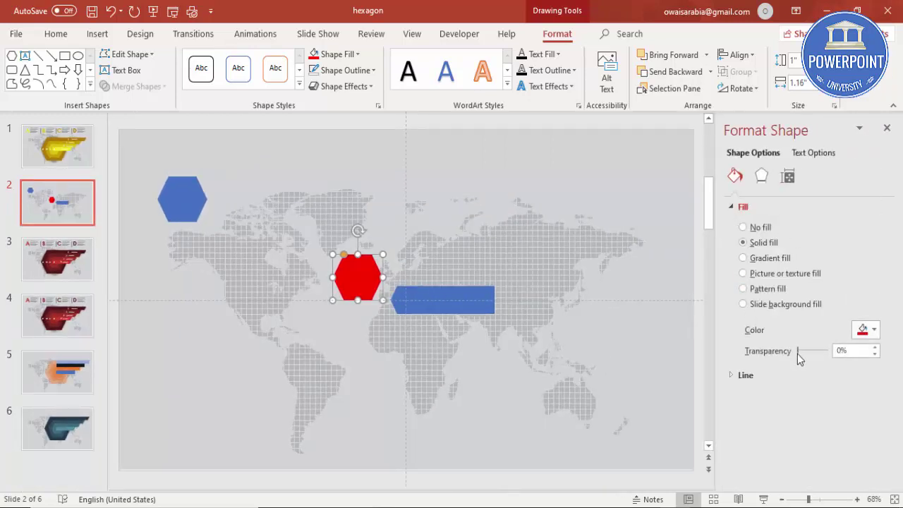
pyautogui.moveTo(799, 353); pyautogui.dragTo(812, 354)
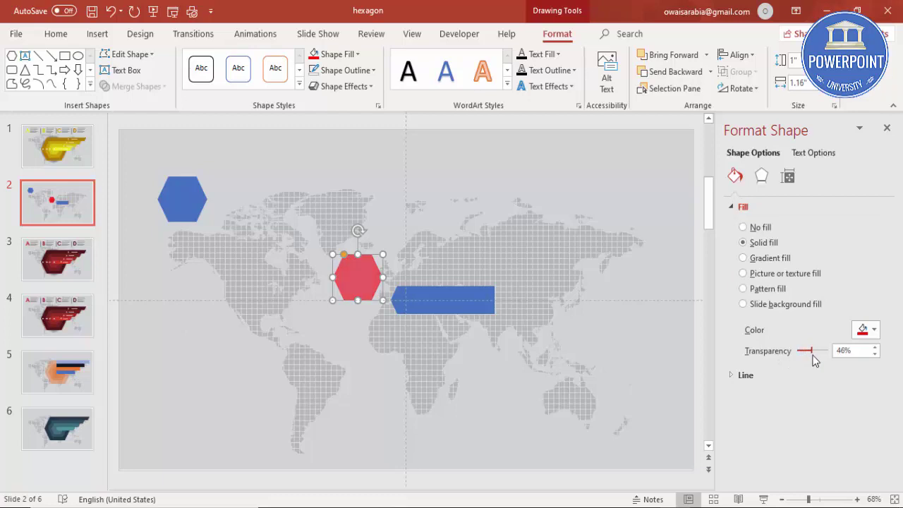
pyautogui.moveTo(364, 285); pyautogui.dragTo(413, 306)
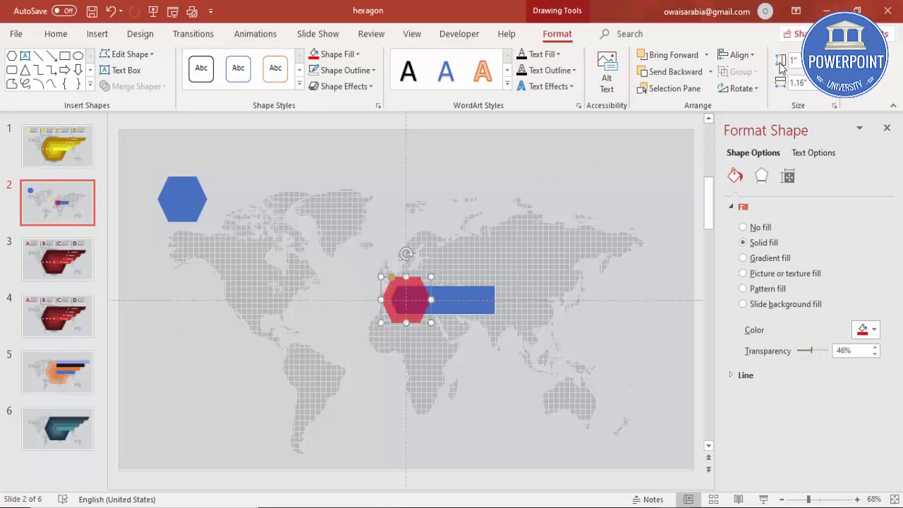
pyautogui.click(740, 55)
# Align the red hexagon to the slide middle and enlarge it proportionally from its centre.
pyautogui.click(744, 57)
pyautogui.click(747, 58)
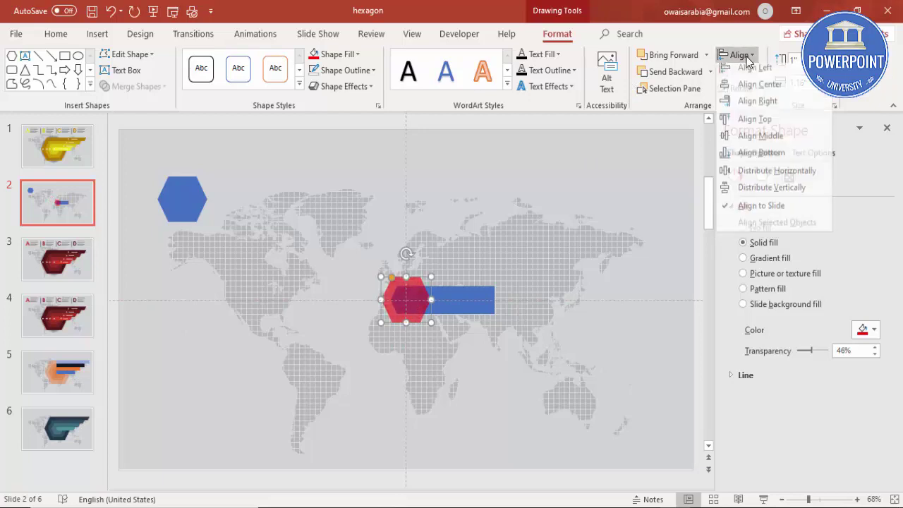
pyautogui.click(783, 142)
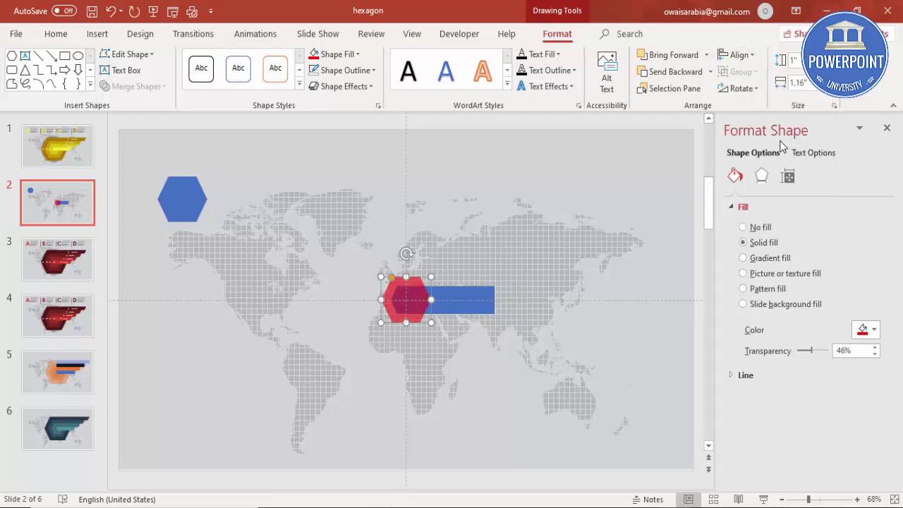
pyautogui.click(431, 322)
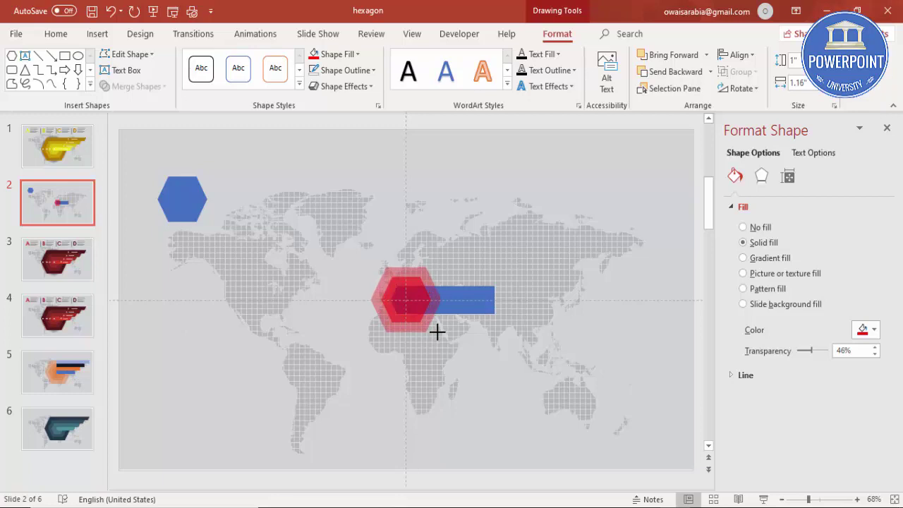
pyautogui.hotkey('ctrl', 'y')
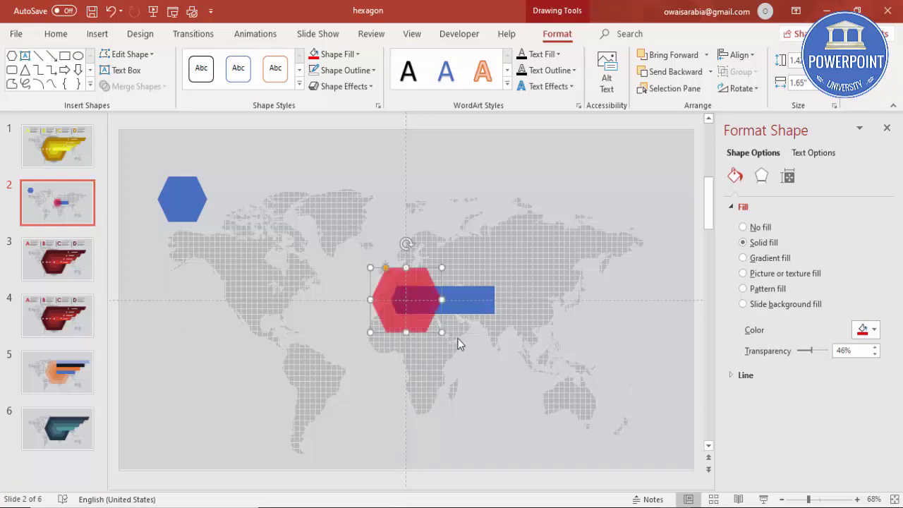
pyautogui.click(513, 392)
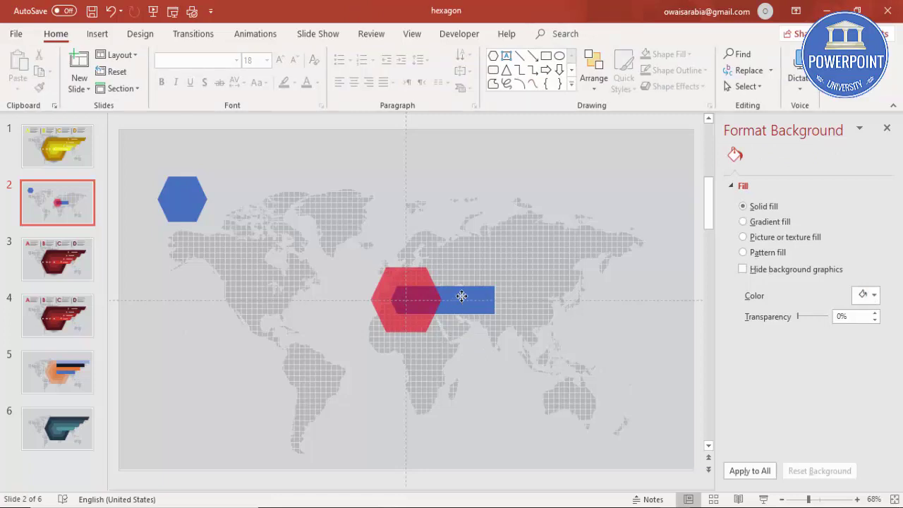
# Duplicate the blue bar and place the copy directly on top of the original.
pyautogui.click(462, 297)
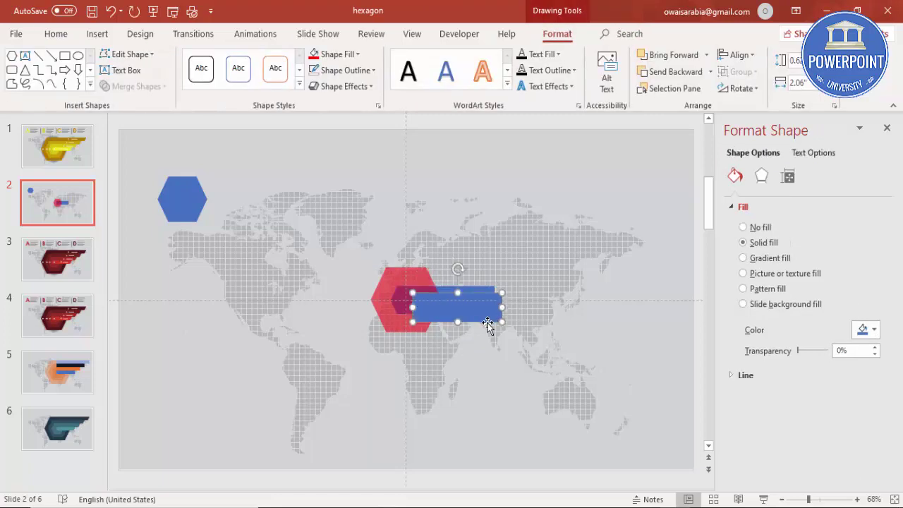
pyautogui.moveTo(450, 285); pyautogui.dragTo(451, 275)
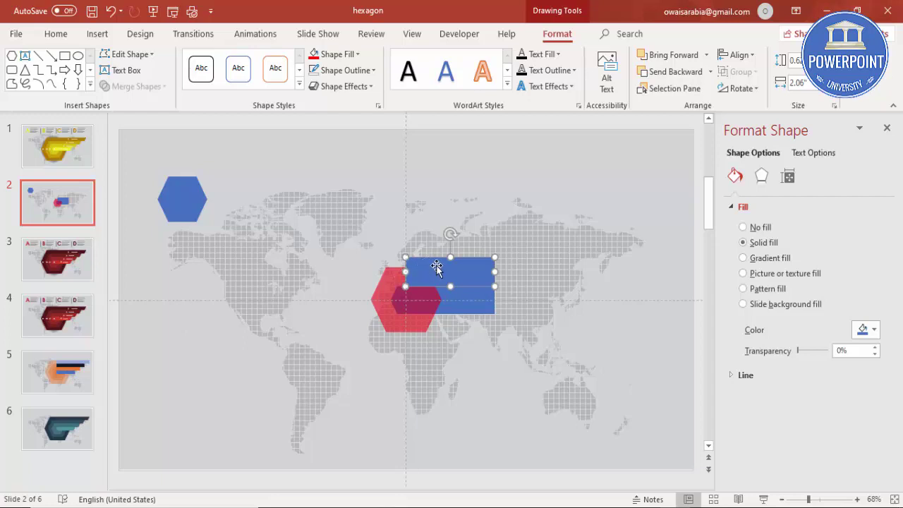
pyautogui.moveTo(451, 263)
pyautogui.mouseDown()
pyautogui.moveTo(440, 262)
pyautogui.moveTo(446, 266)
pyautogui.mouseUp()
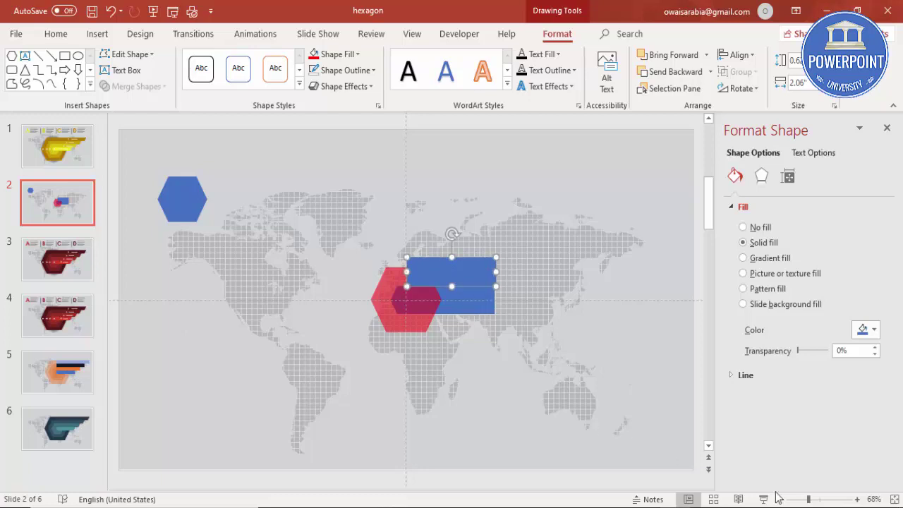
# Zoom in and enlarge the red hexagon further from its corner.
pyautogui.click(827, 502)
pyautogui.click(283, 302)
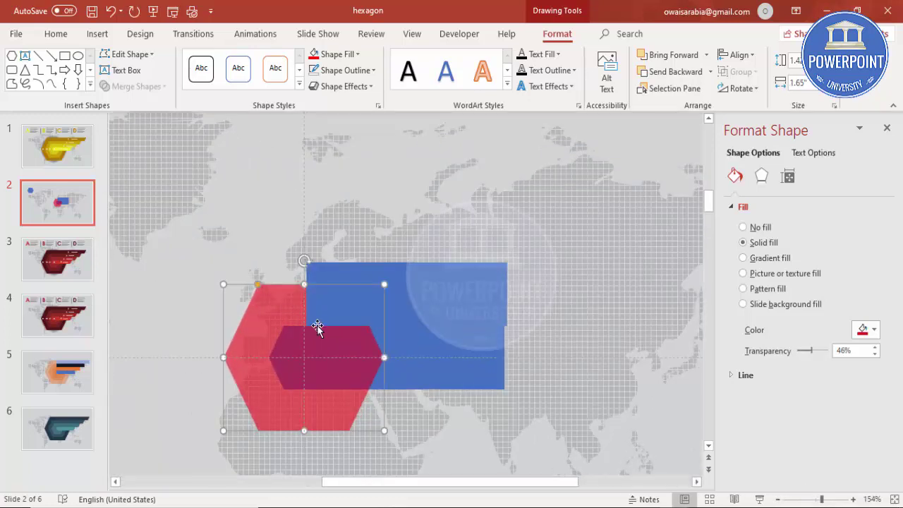
pyautogui.moveTo(382, 431); pyautogui.dragTo(407, 436)
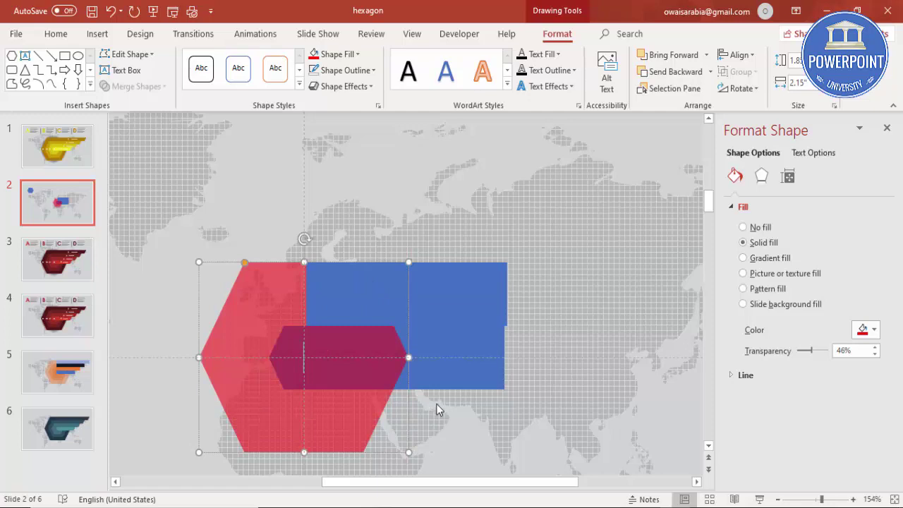
pyautogui.click(470, 402)
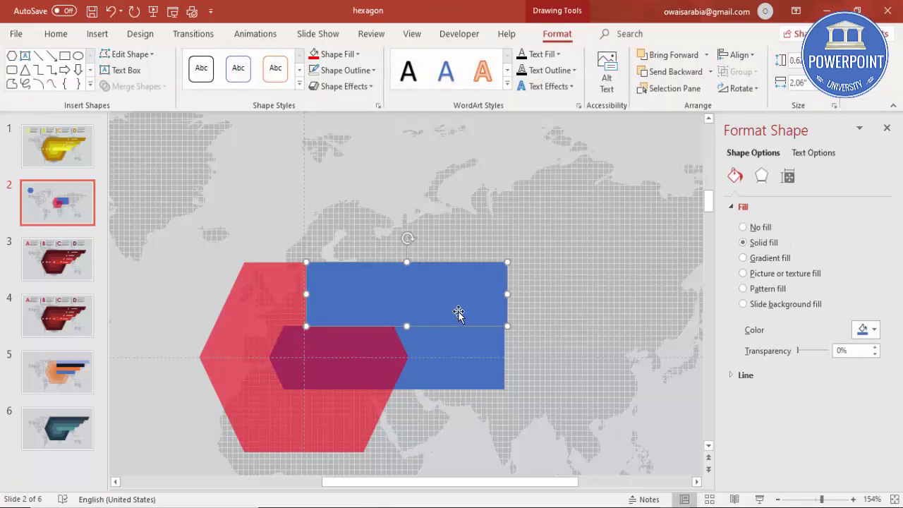
# Stretch the upper blue rectangle so it extends past the lower bar's right end.
pyautogui.moveTo(428, 305); pyautogui.dragTo(426, 305)
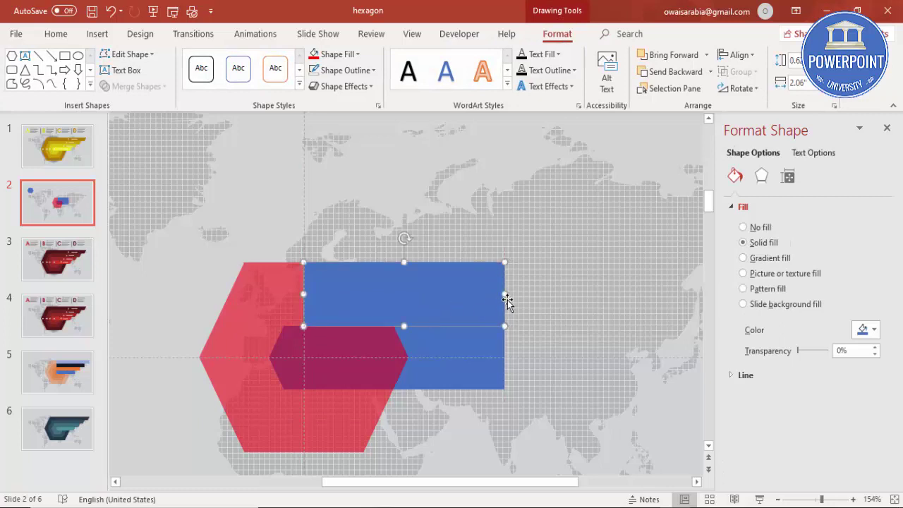
pyautogui.moveTo(502, 294); pyautogui.dragTo(572, 294)
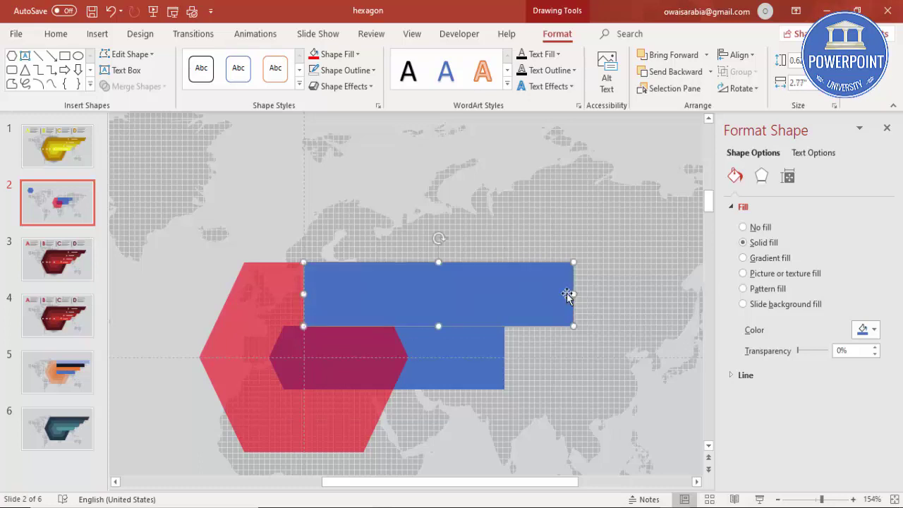
pyautogui.click(539, 368)
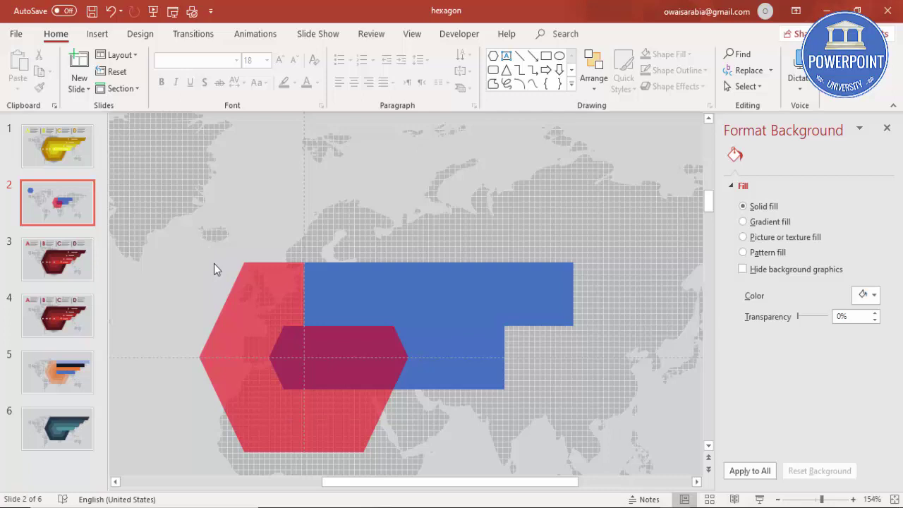
# Recolour the upper blue rectangle gold.
pyautogui.hscroll(1, 544, 441)
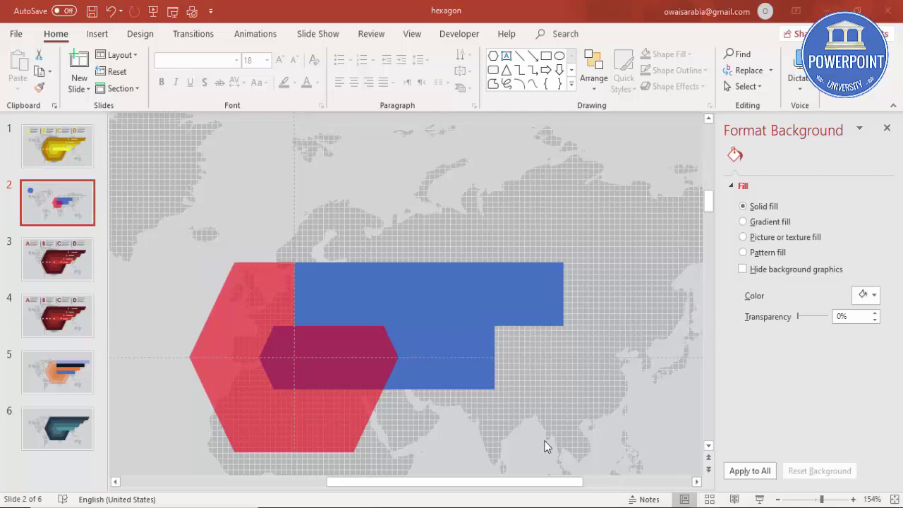
pyautogui.click(336, 291)
pyautogui.click(547, 39)
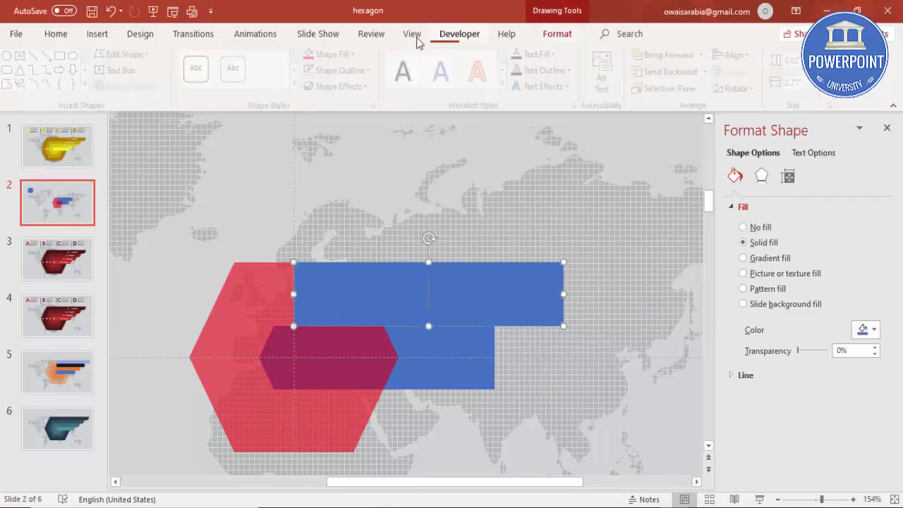
pyautogui.click(340, 58)
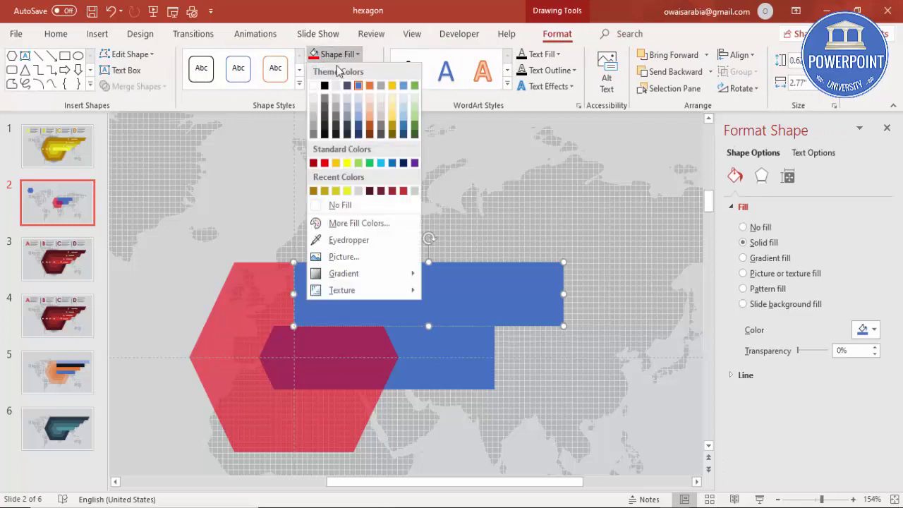
pyautogui.click(392, 129)
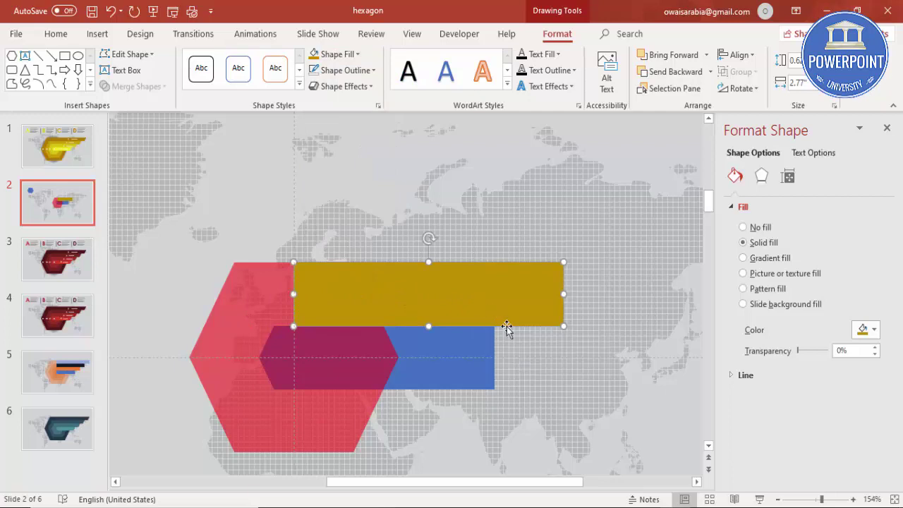
pyautogui.click(577, 353)
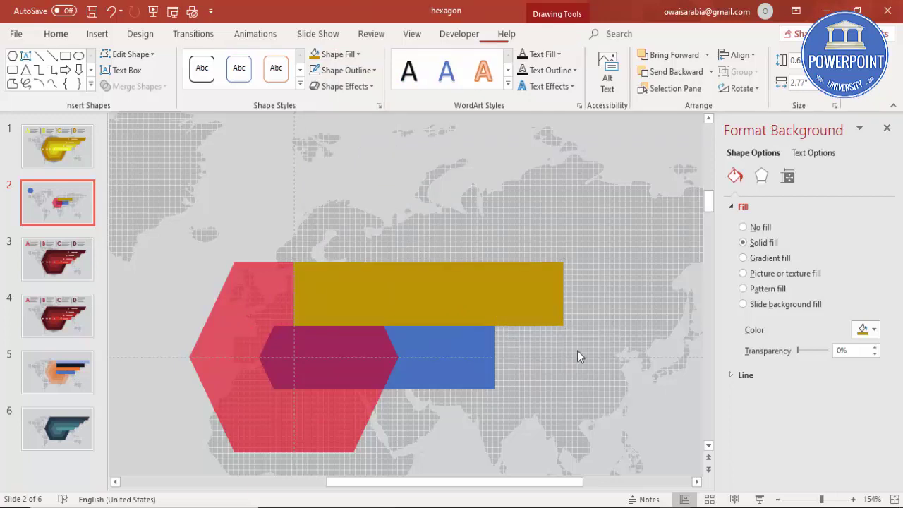
# Copy the gold bar above itself, fill it light blue, and extend it furthest right.
pyautogui.click(466, 295)
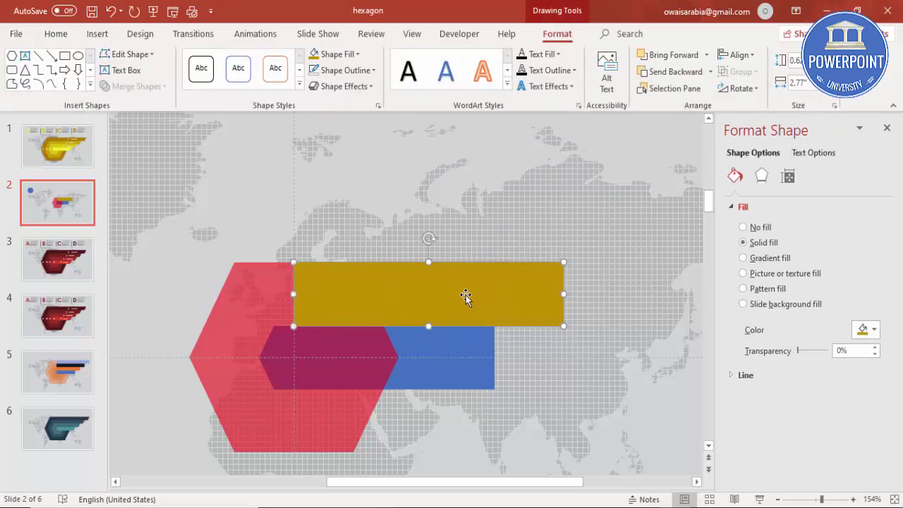
pyautogui.moveTo(465, 296); pyautogui.dragTo(374, 231)
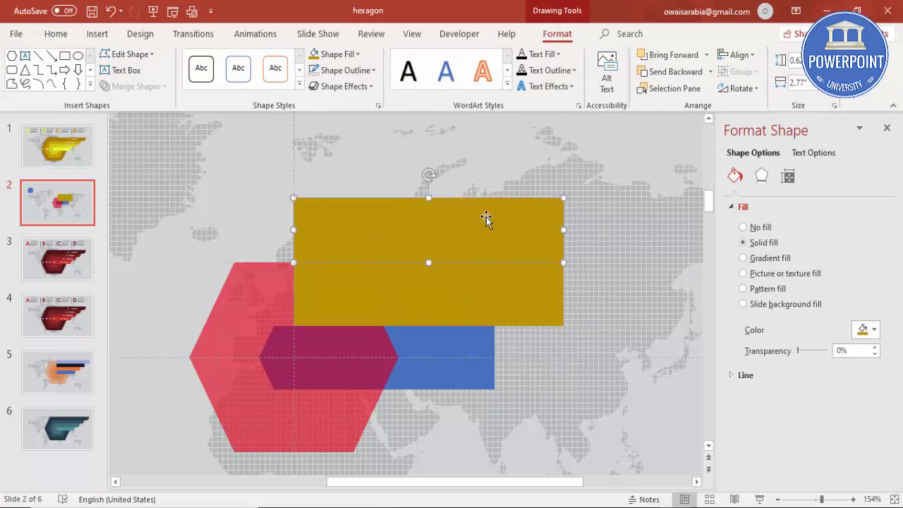
pyautogui.click(341, 56)
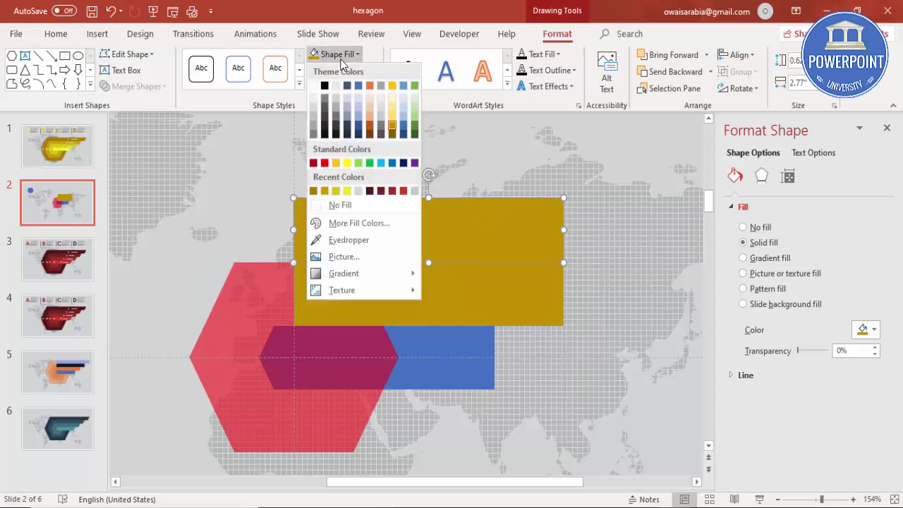
pyautogui.click(403, 113)
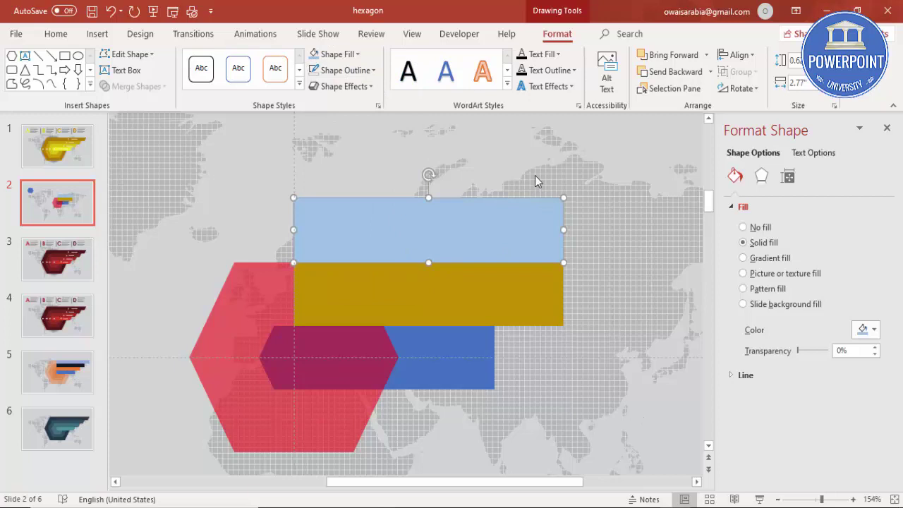
pyautogui.moveTo(573, 229); pyautogui.dragTo(628, 230)
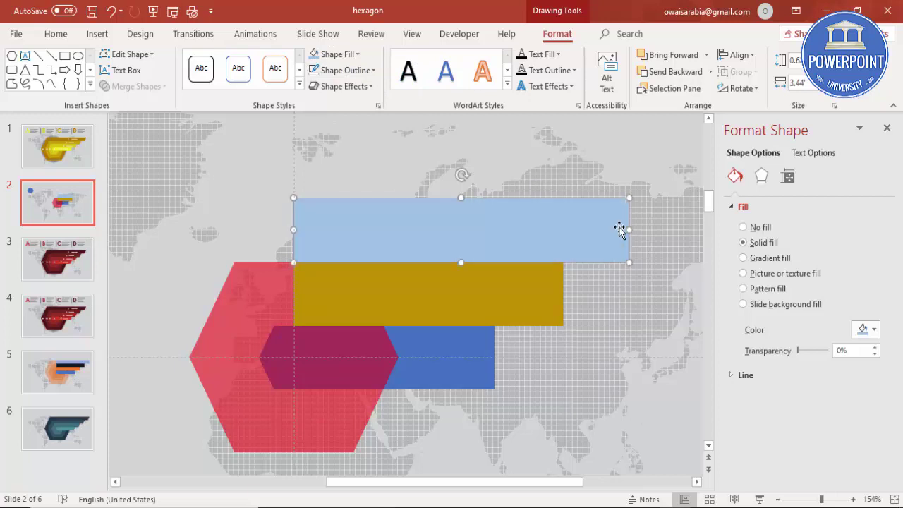
pyautogui.moveTo(572, 228); pyautogui.dragTo(573, 226)
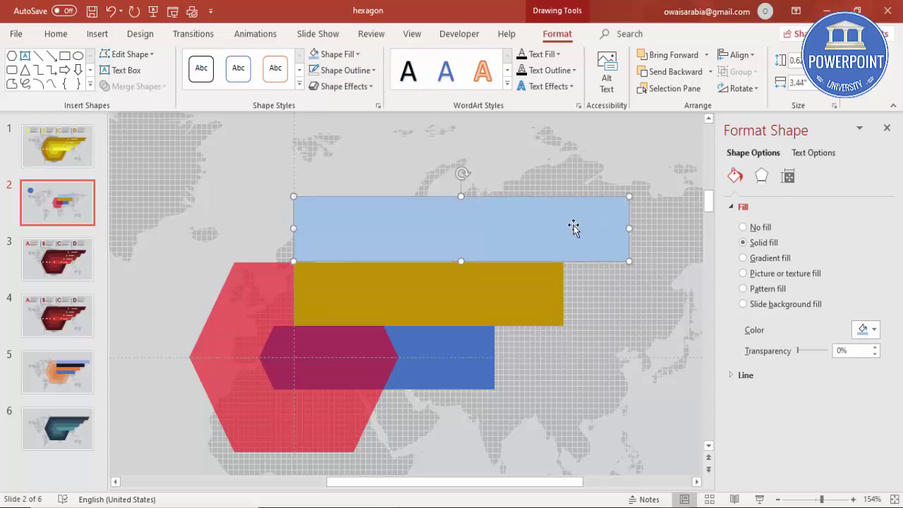
pyautogui.click(574, 352)
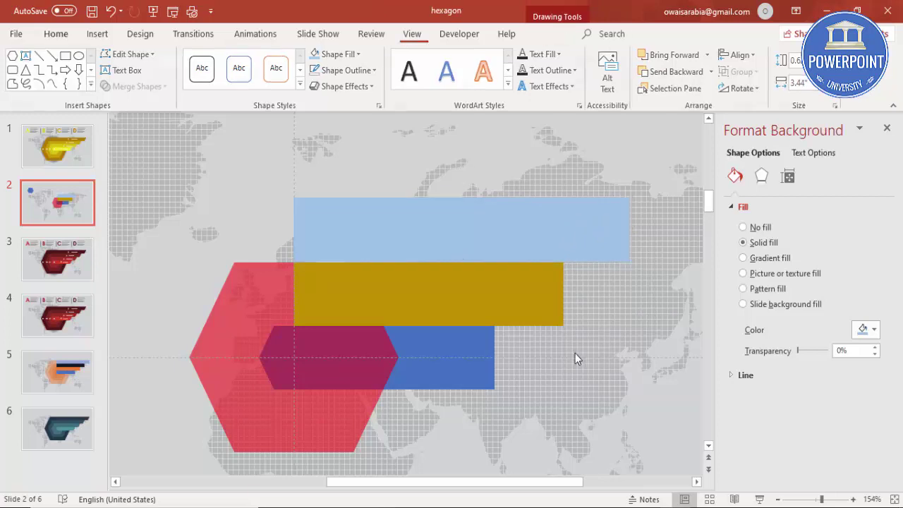
# Duplicate the red hexagon and enlarge the copy to span all three stacked bars.
pyautogui.click(226, 302)
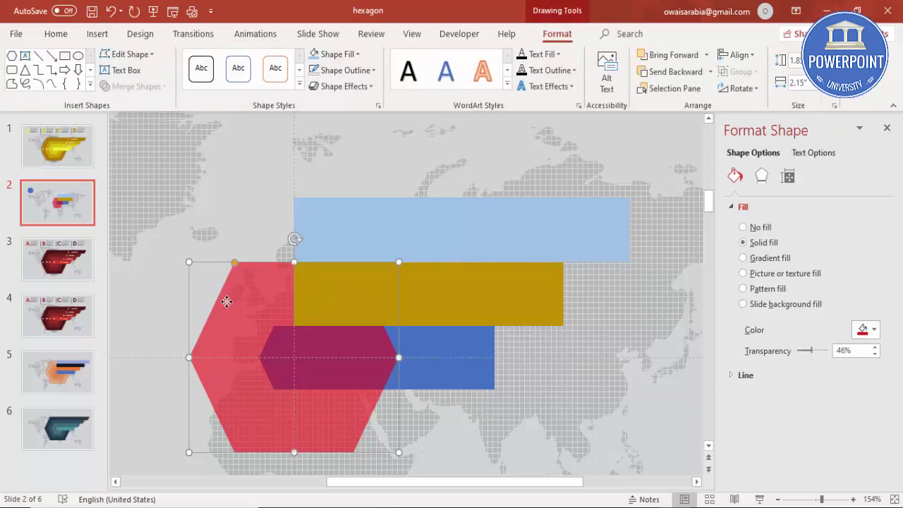
pyautogui.moveTo(227, 302); pyautogui.dragTo(233, 324)
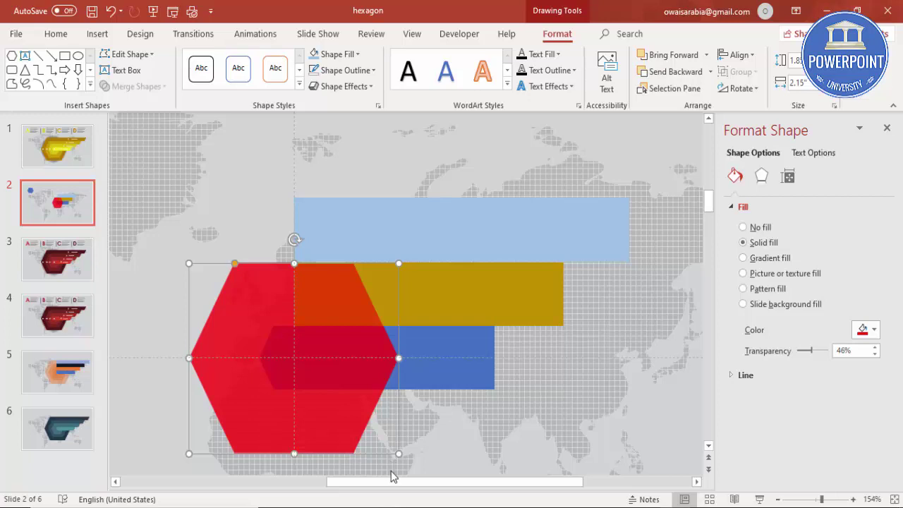
pyautogui.moveTo(401, 456); pyautogui.dragTo(383, 422)
pyautogui.scroll(2, 421, 417)
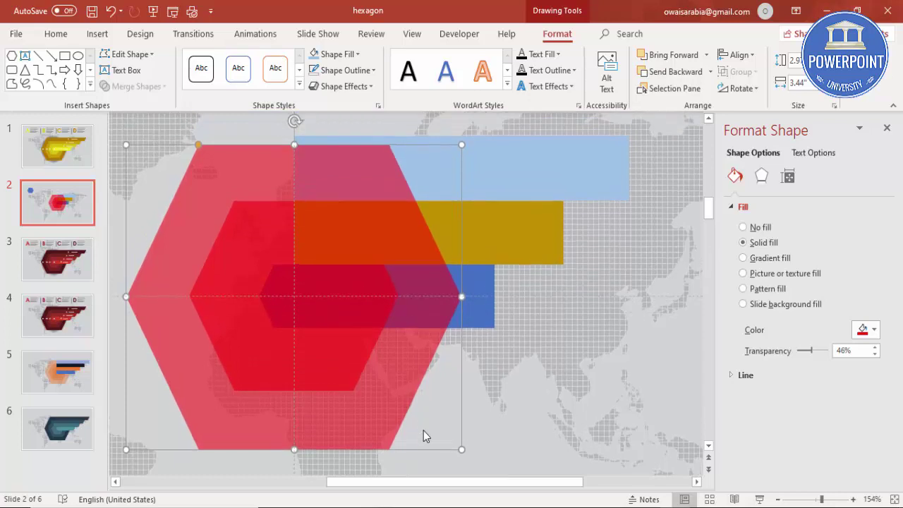
pyautogui.moveTo(459, 452); pyautogui.dragTo(470, 457)
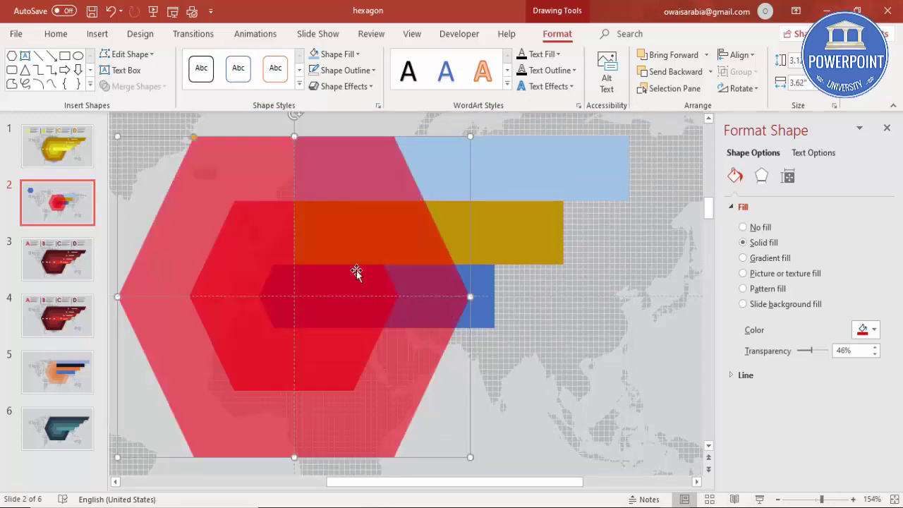
pyautogui.click(554, 374)
pyautogui.click(495, 180)
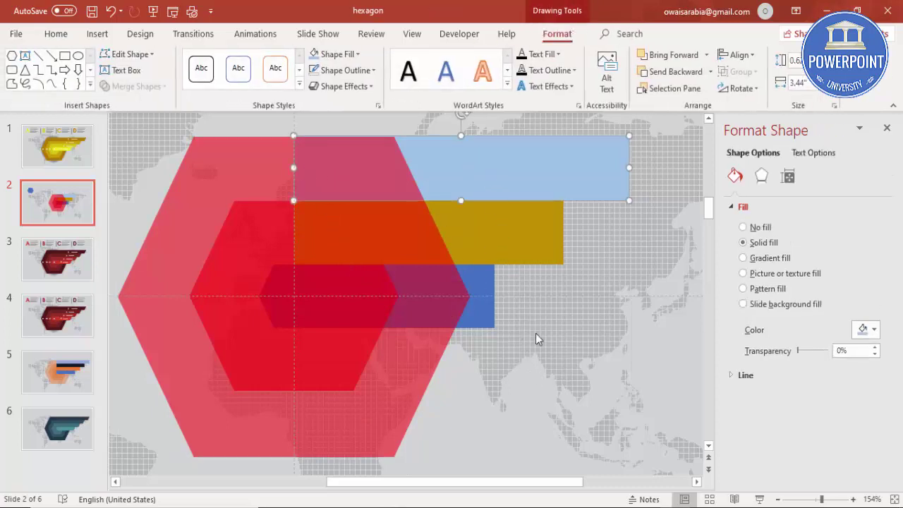
pyautogui.click(554, 368)
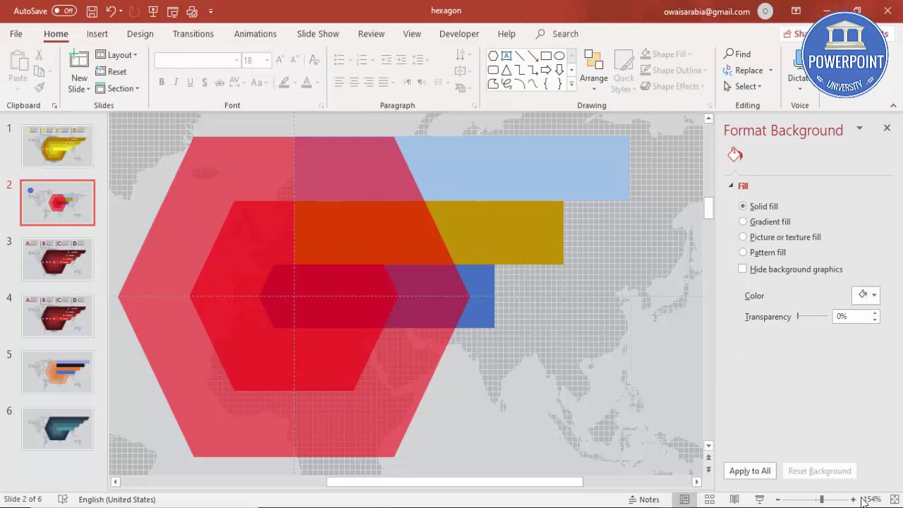
pyautogui.click(893, 499)
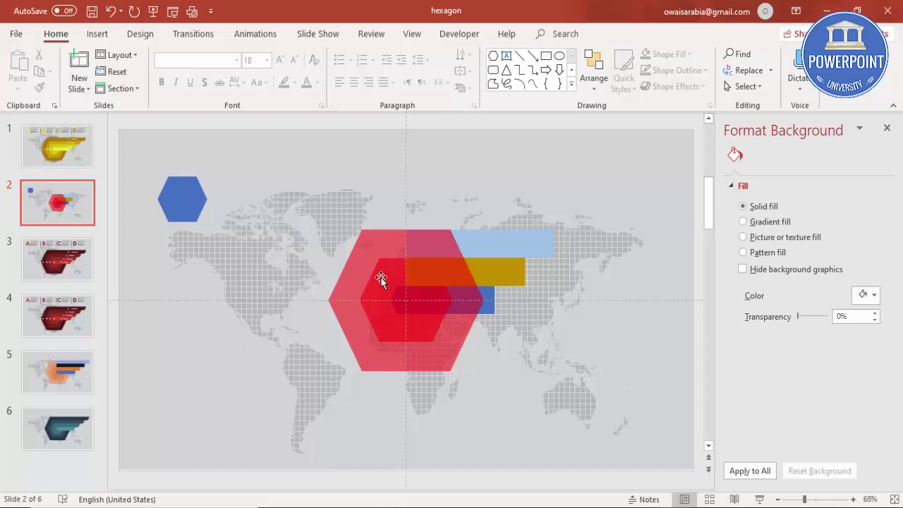
# Duplicate the light-blue bar above itself, stretch the copy further right and fill it dark blue.
pyautogui.click(476, 243)
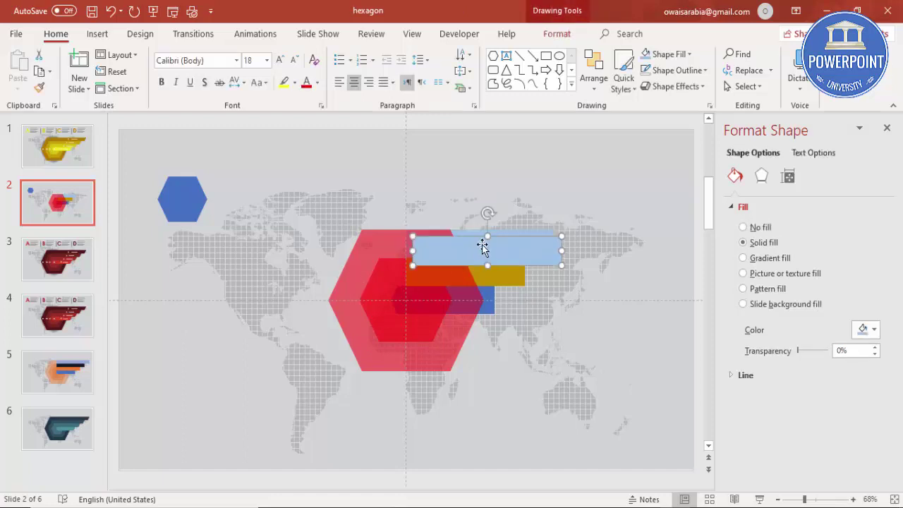
pyautogui.moveTo(459, 256); pyautogui.dragTo(450, 225)
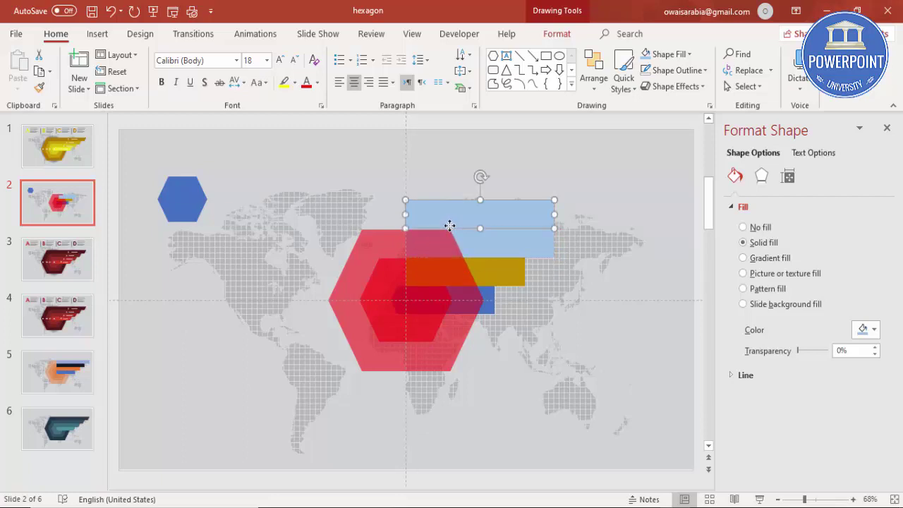
pyautogui.moveTo(554, 214); pyautogui.dragTo(603, 214)
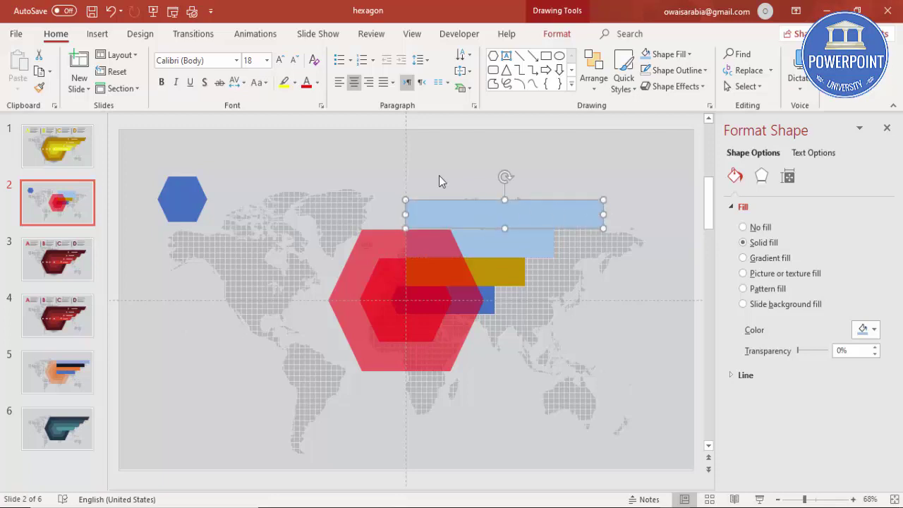
pyautogui.click(556, 34)
pyautogui.click(339, 55)
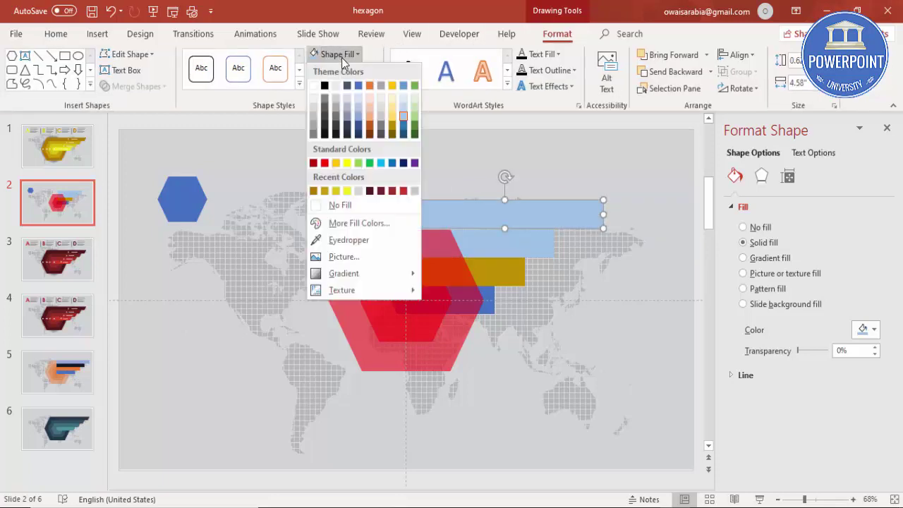
pyautogui.click(403, 125)
# Nudge the dark blue bar down flush onto the light-blue bar, then fit the slide in view.
pyautogui.moveTo(804, 499); pyautogui.dragTo(833, 499)
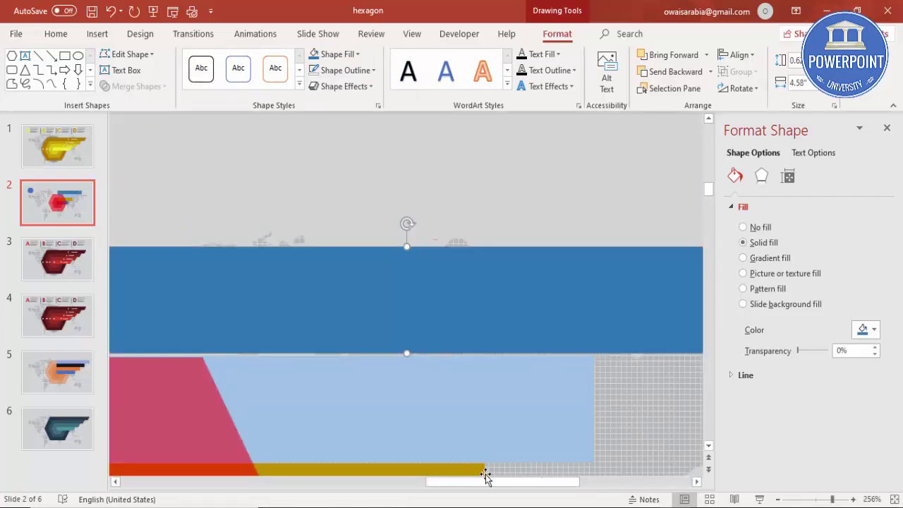
pyautogui.moveTo(490, 482); pyautogui.dragTo(464, 482)
pyautogui.hotkey('ctrl', 'Down')
pyautogui.hotkey('ctrl', 'Down')
pyautogui.hotkey('ctrl', 'Down')
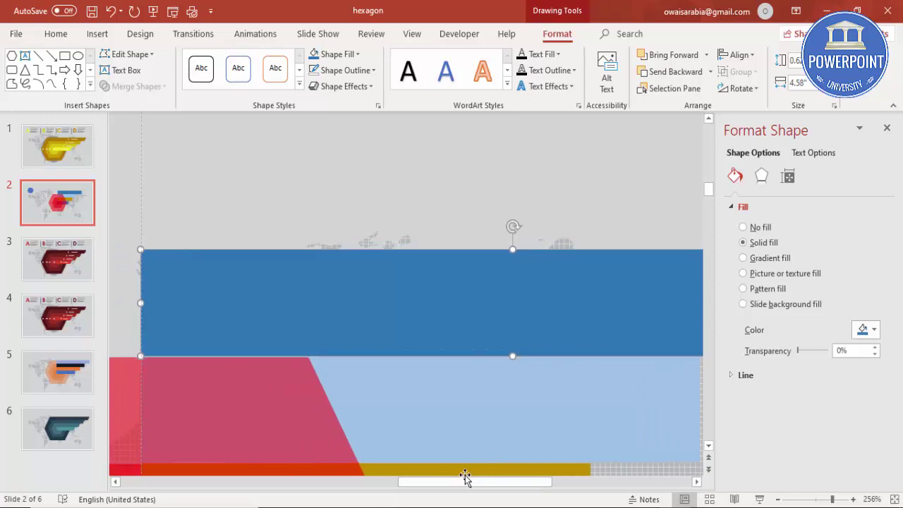
pyautogui.hotkey('ctrl', 'Down')
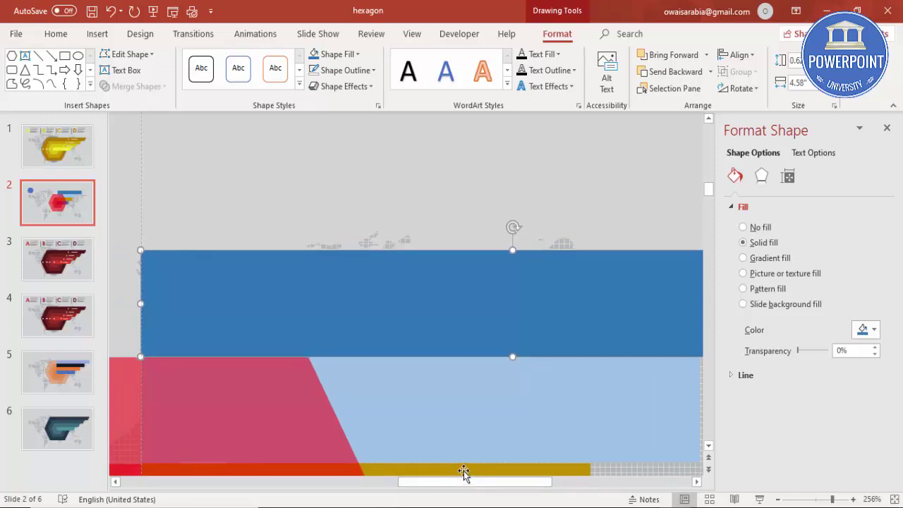
pyautogui.click(459, 400)
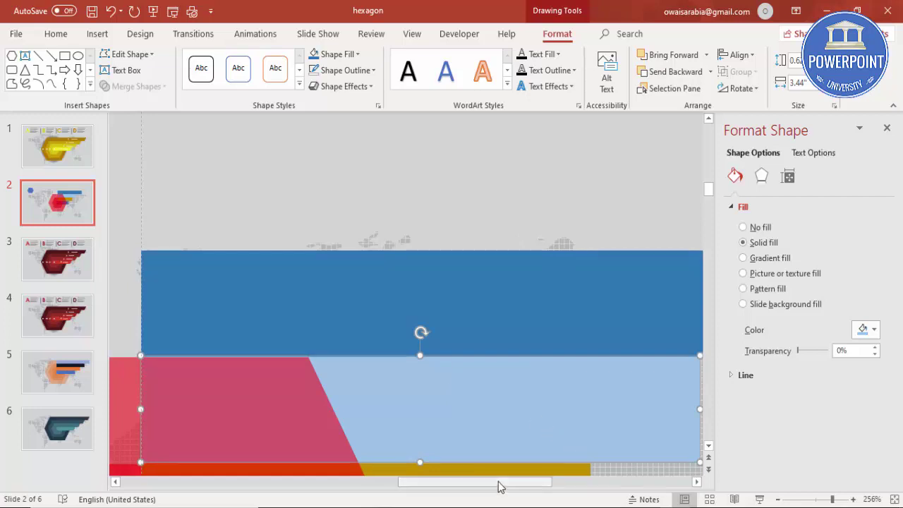
pyautogui.moveTo(498, 484); pyautogui.dragTo(538, 484)
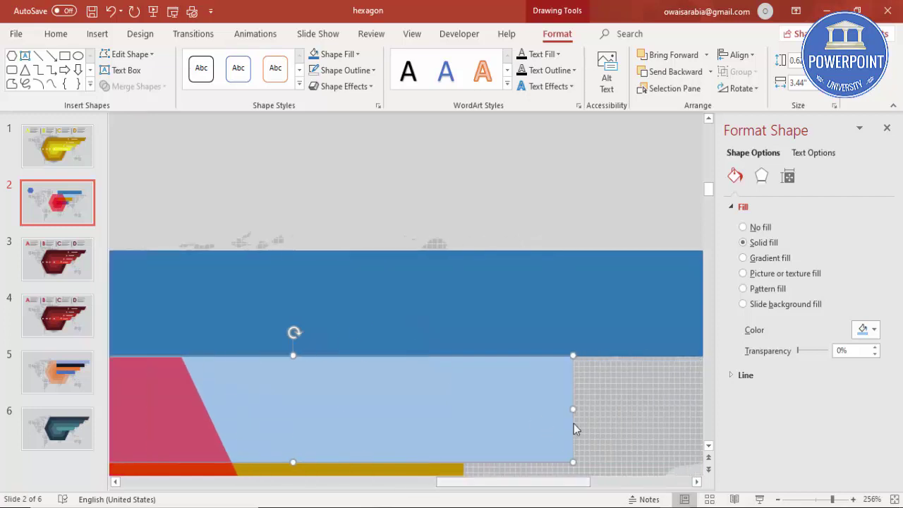
pyautogui.click(615, 486)
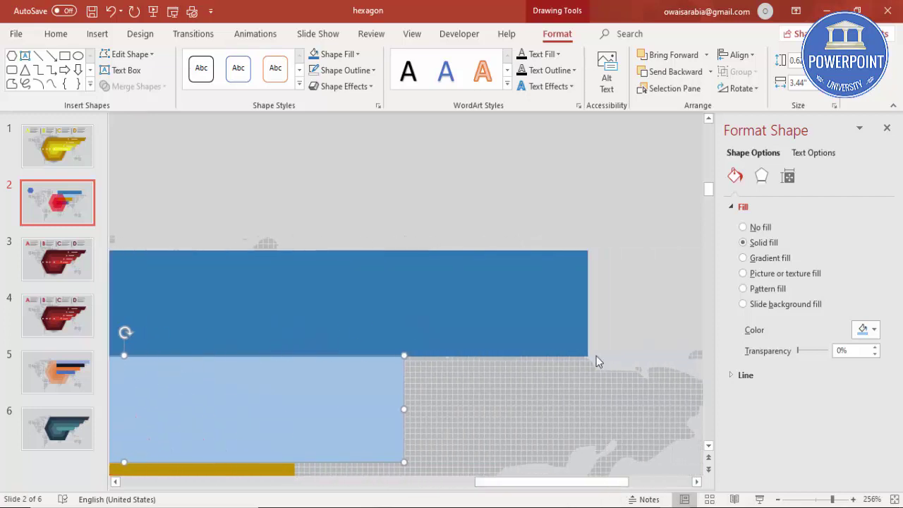
pyautogui.click(894, 499)
pyautogui.click(366, 253)
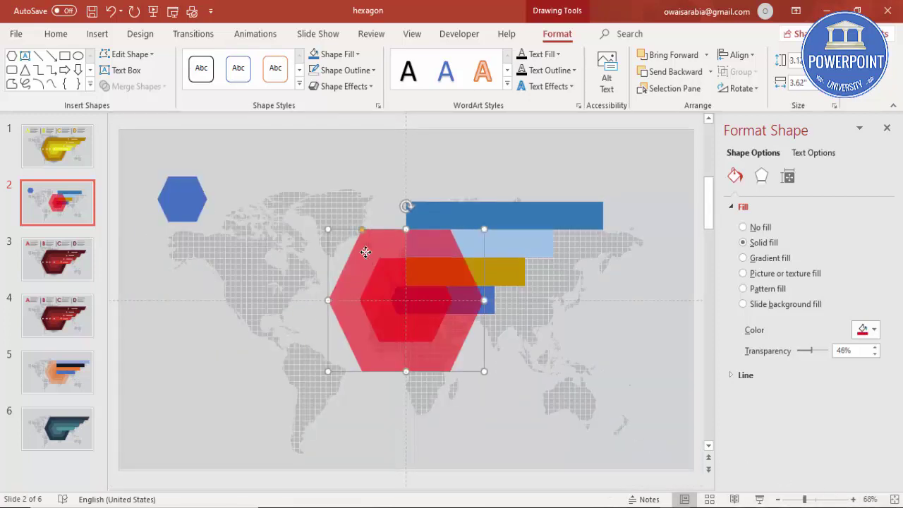
# Duplicate the large red hexagon and enlarge the copy evenly around its centre.
pyautogui.moveTo(365, 252)
pyautogui.mouseDown()
pyautogui.moveTo(374, 261)
pyautogui.moveTo(366, 257)
pyautogui.mouseUp()
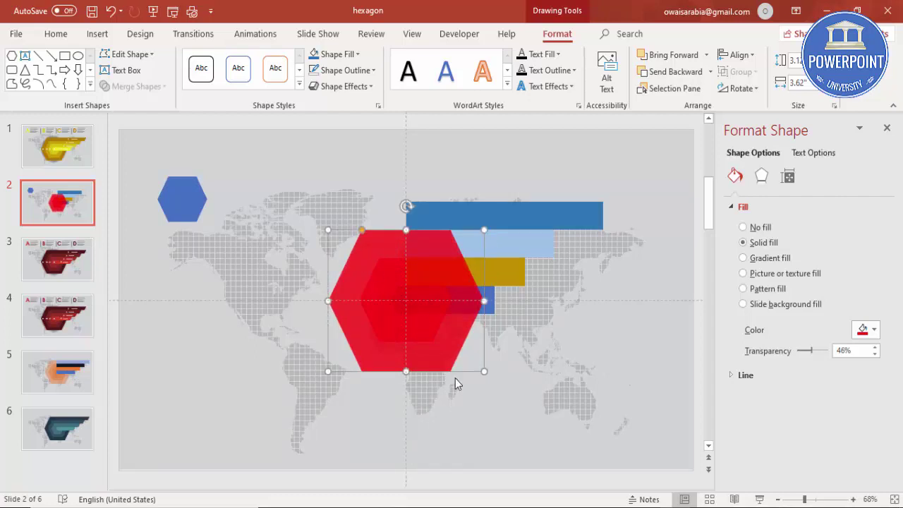
pyautogui.moveTo(484, 371); pyautogui.dragTo(515, 389)
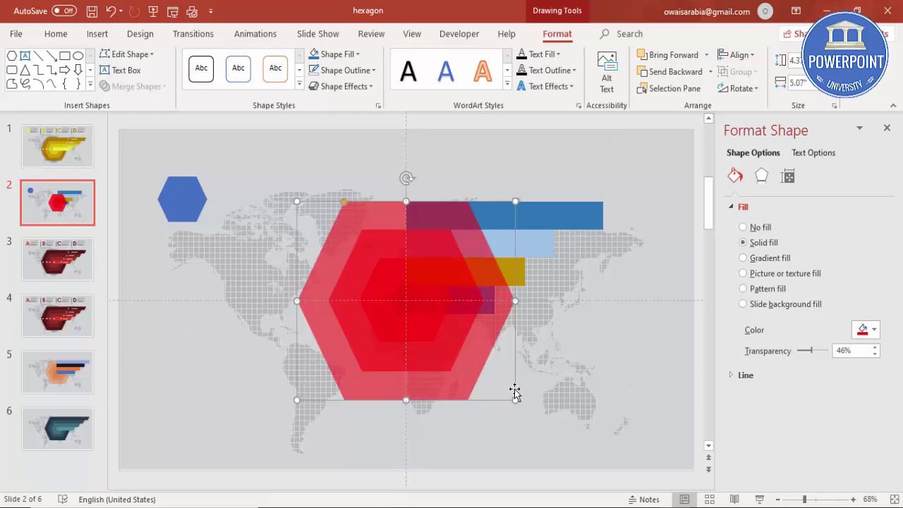
pyautogui.click(482, 448)
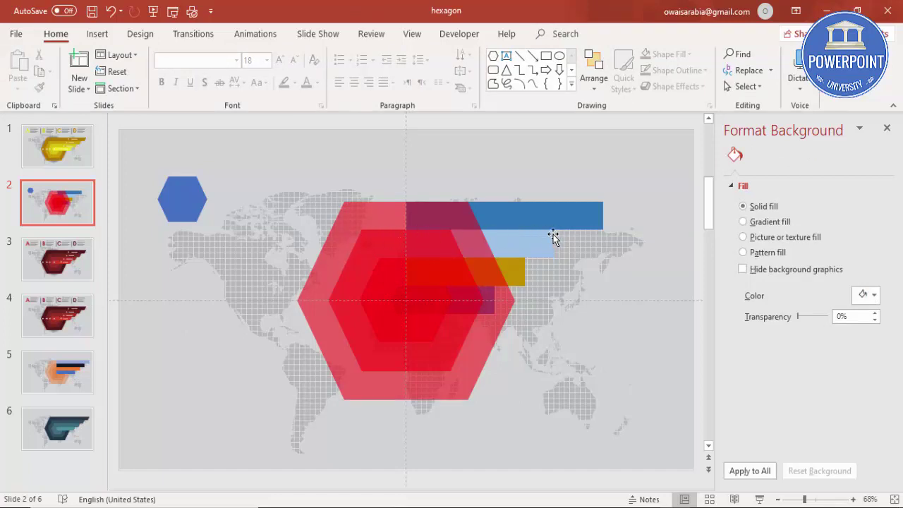
# Send the largest hexagon behind the bars and the middle hexagon back three layers.
pyautogui.click(479, 357)
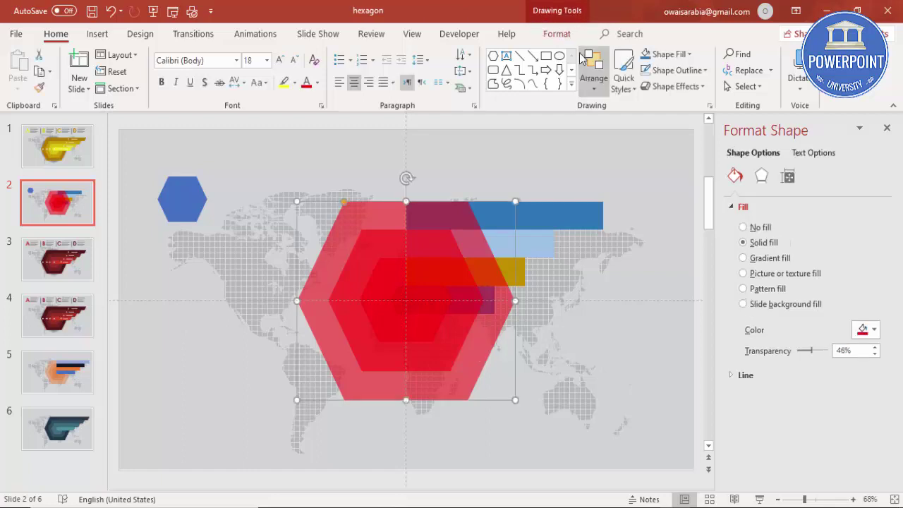
pyautogui.click(557, 34)
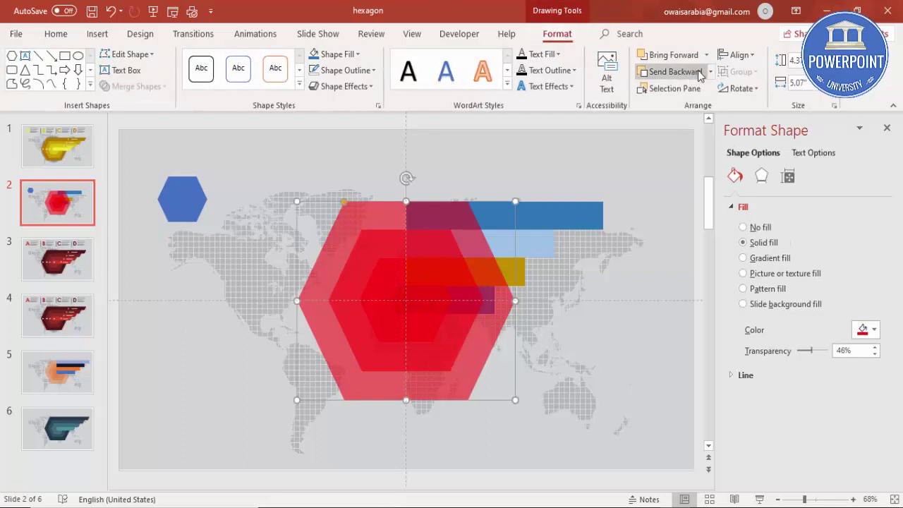
pyautogui.click(711, 72)
pyautogui.click(667, 104)
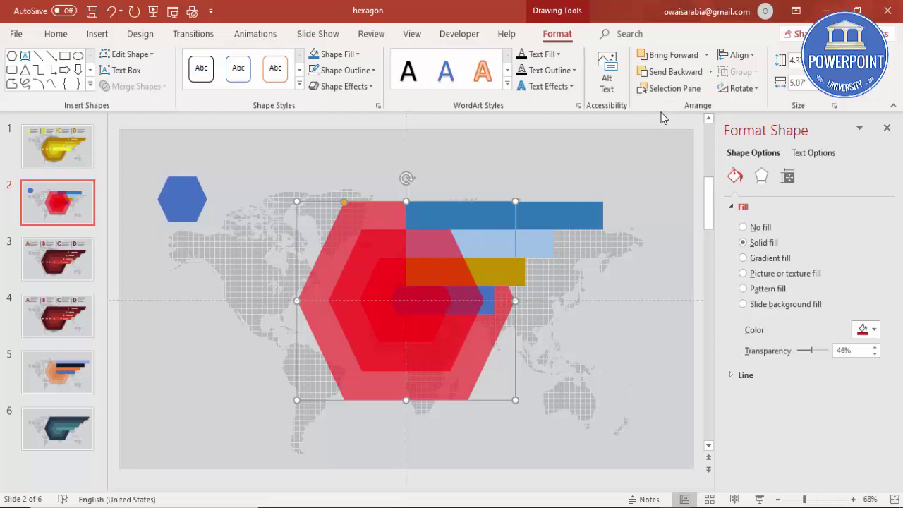
pyautogui.click(351, 295)
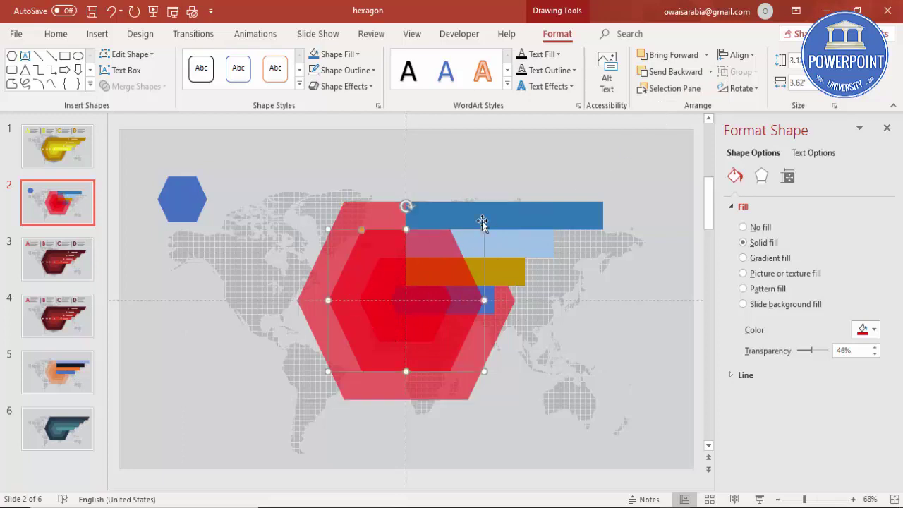
pyautogui.click(675, 72)
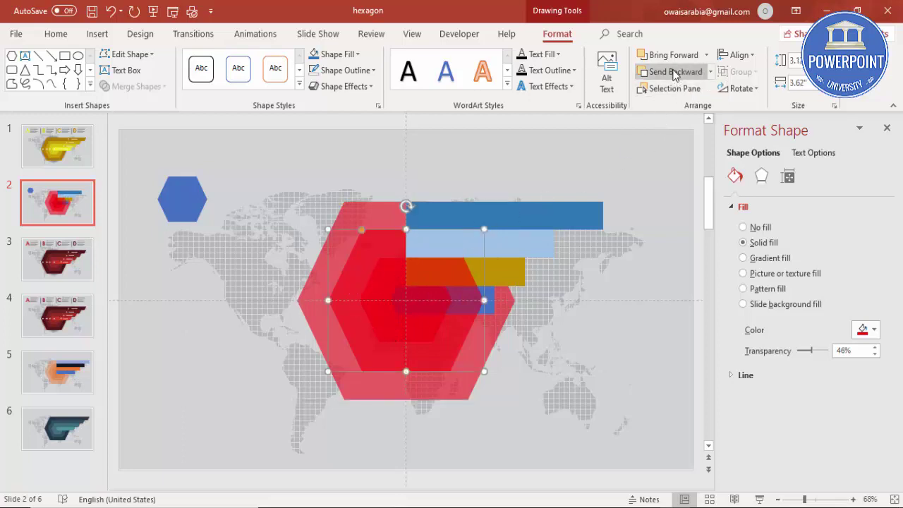
pyautogui.click(675, 72)
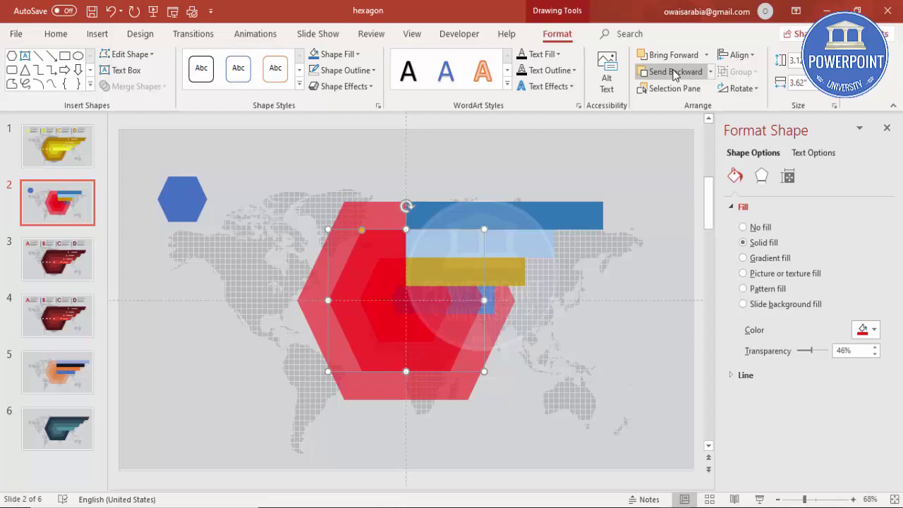
pyautogui.click(675, 72)
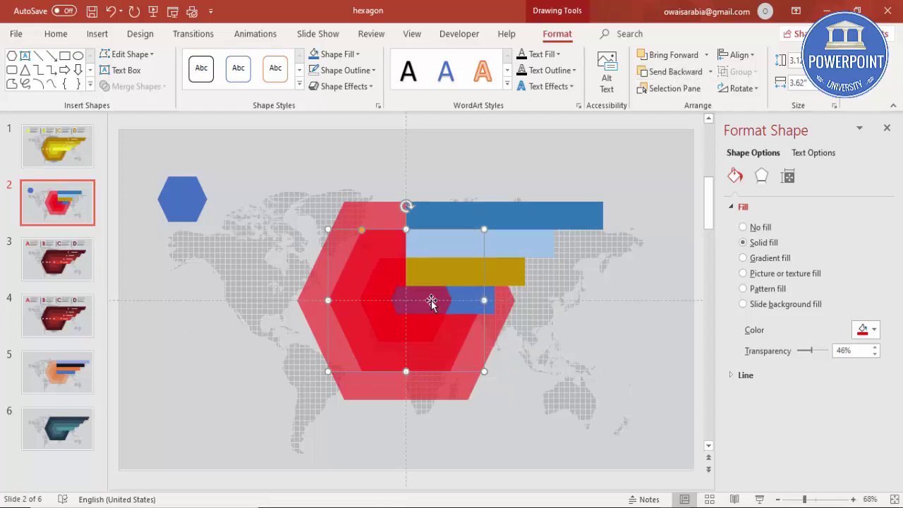
# Send the small inner red hexagon back behind the blue bar.
pyautogui.click(371, 289)
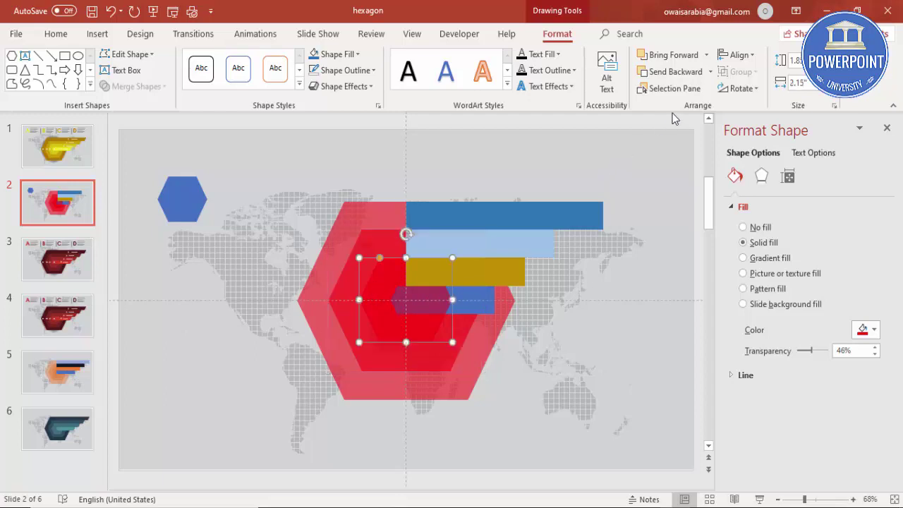
pyautogui.click(676, 72)
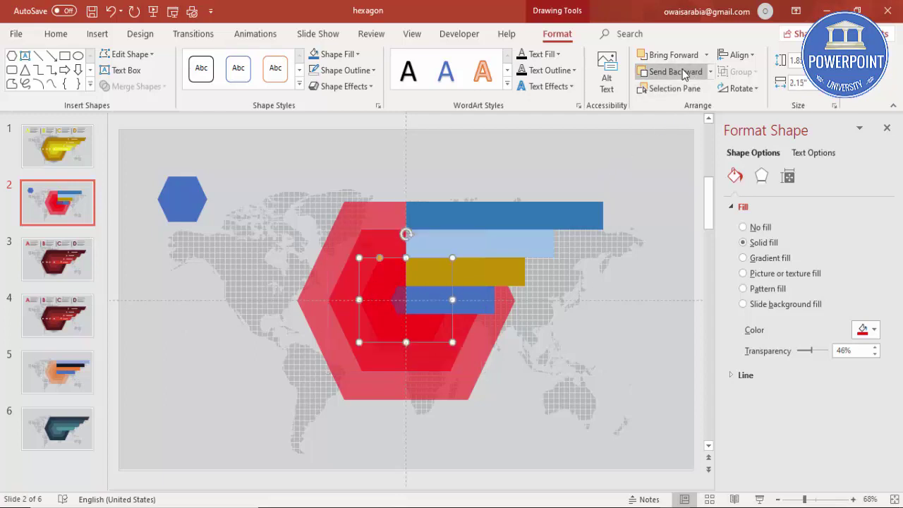
pyautogui.click(681, 72)
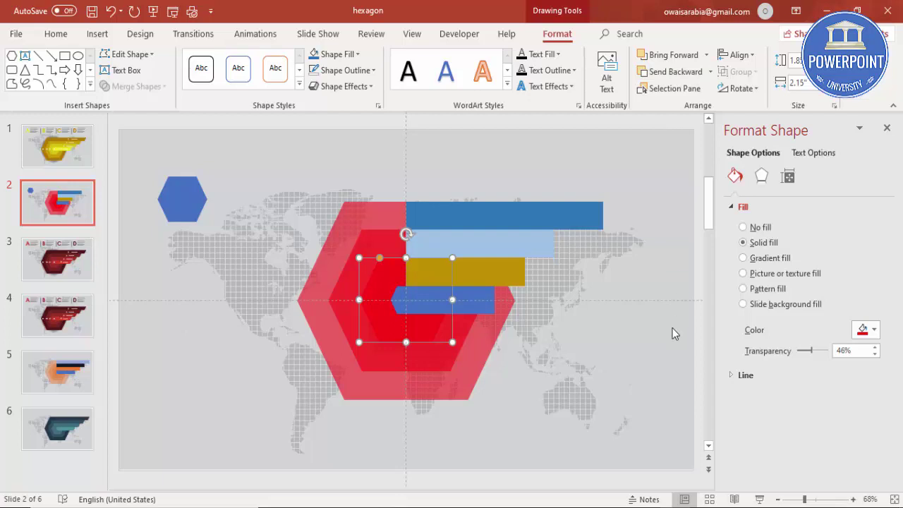
pyautogui.click(553, 384)
pyautogui.click(455, 302)
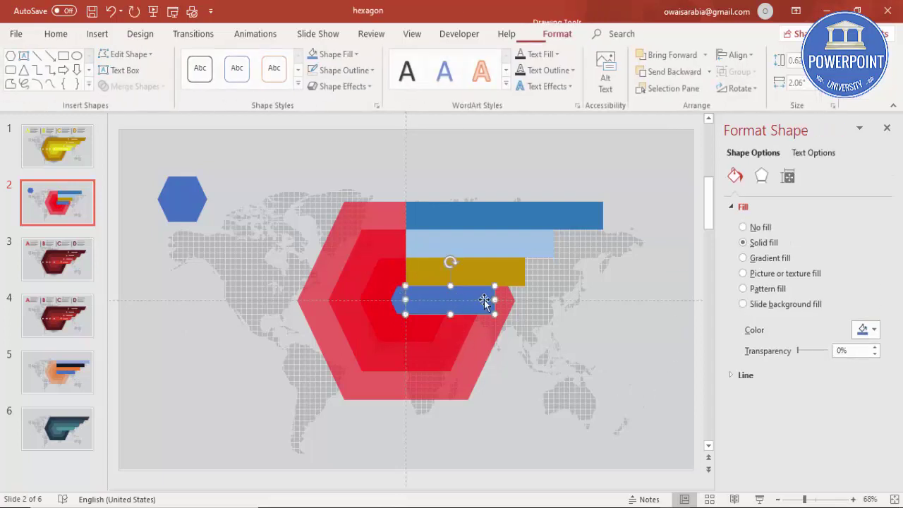
# Stretch the blue, gold and light-blue bars rightward into staggered, evenly stepped lengths.
pyautogui.moveTo(508, 302); pyautogui.dragTo(536, 301)
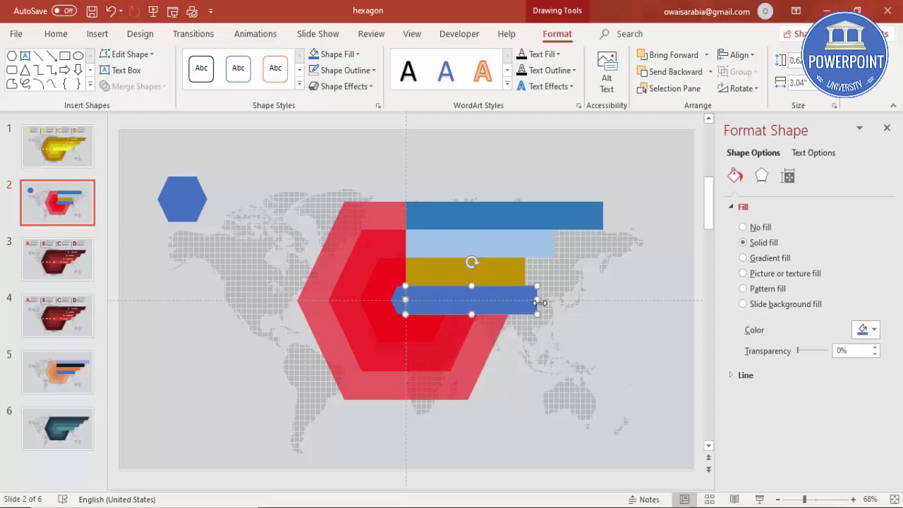
pyautogui.moveTo(536, 300); pyautogui.dragTo(546, 303)
pyautogui.click(522, 272)
pyautogui.moveTo(525, 272); pyautogui.dragTo(575, 273)
pyautogui.click(547, 240)
pyautogui.moveTo(555, 244); pyautogui.dragTo(637, 224)
pyautogui.click(595, 218)
pyautogui.click(592, 383)
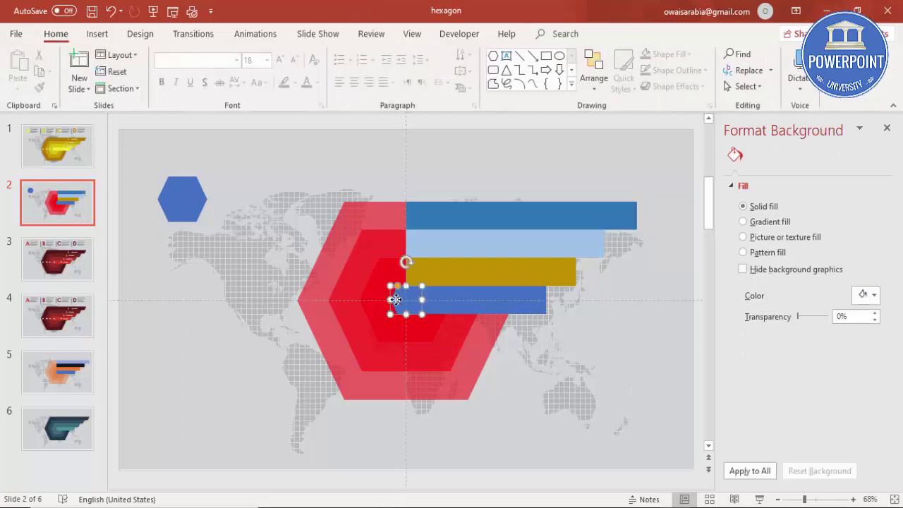
pyautogui.keyDown('shift'); pyautogui.click(461, 304); pyautogui.keyUp('shift')
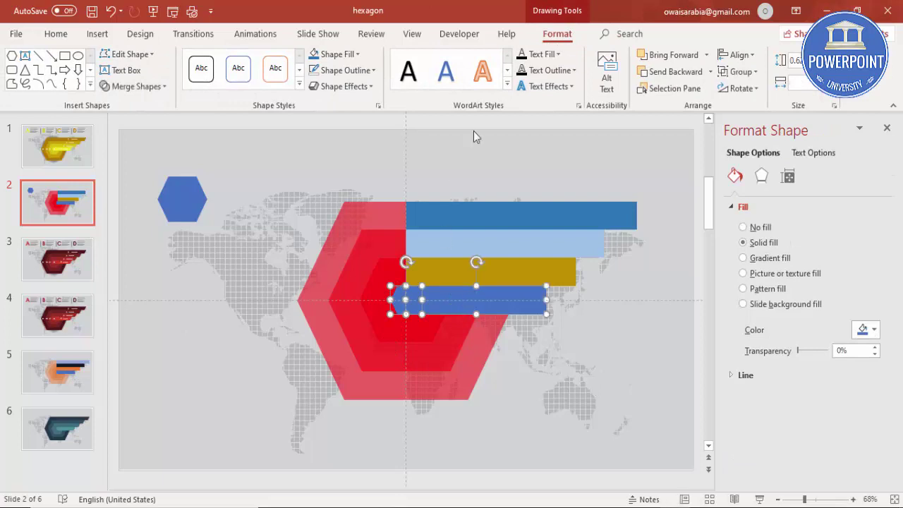
# Union the blue bar with its pointed tip into one shape.
pyautogui.click(145, 87)
pyautogui.click(130, 105)
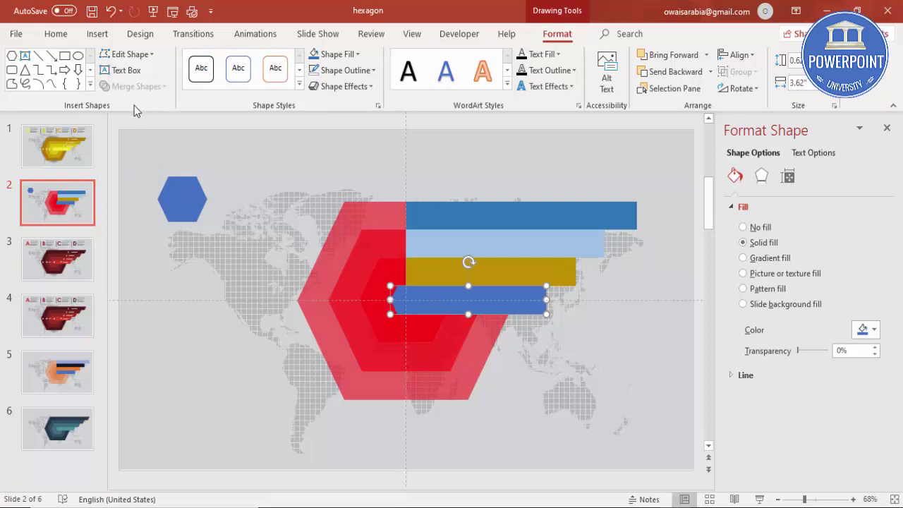
pyautogui.moveTo(453, 306); pyautogui.dragTo(461, 355)
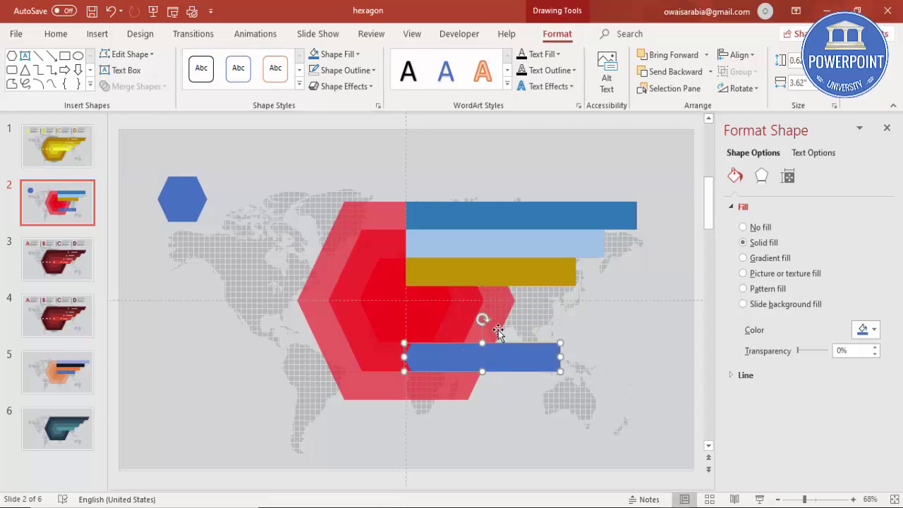
pyautogui.hotkey('ctrl', 'z')
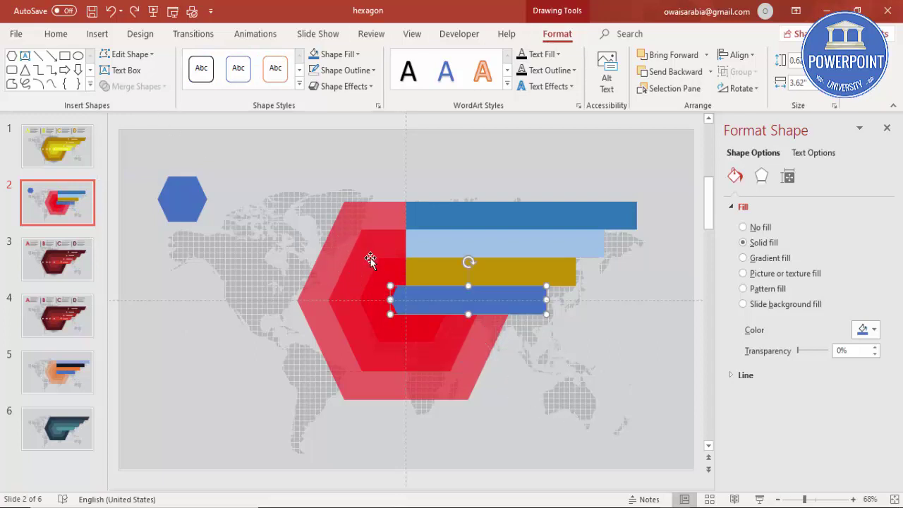
# Union the inner red hexagon with the gold bar.
pyautogui.click(385, 282)
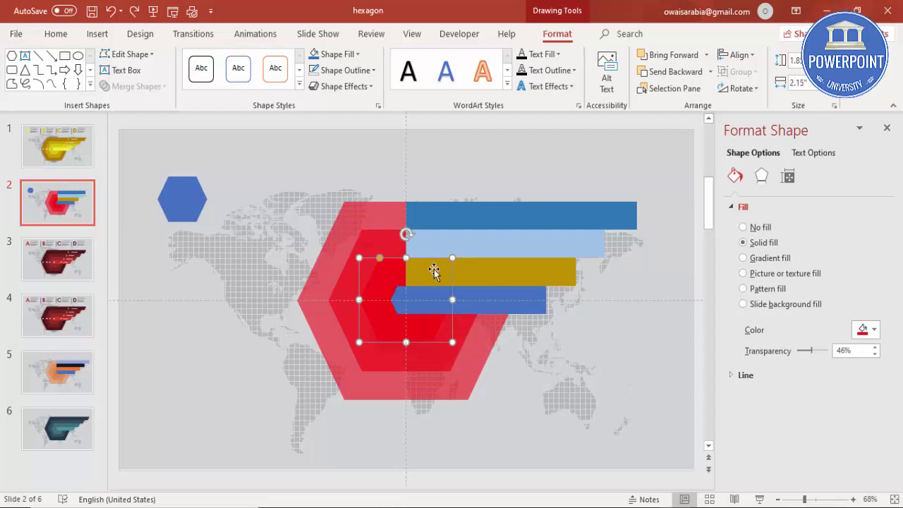
pyautogui.keyDown('shift'); pyautogui.click(483, 274); pyautogui.keyUp('shift')
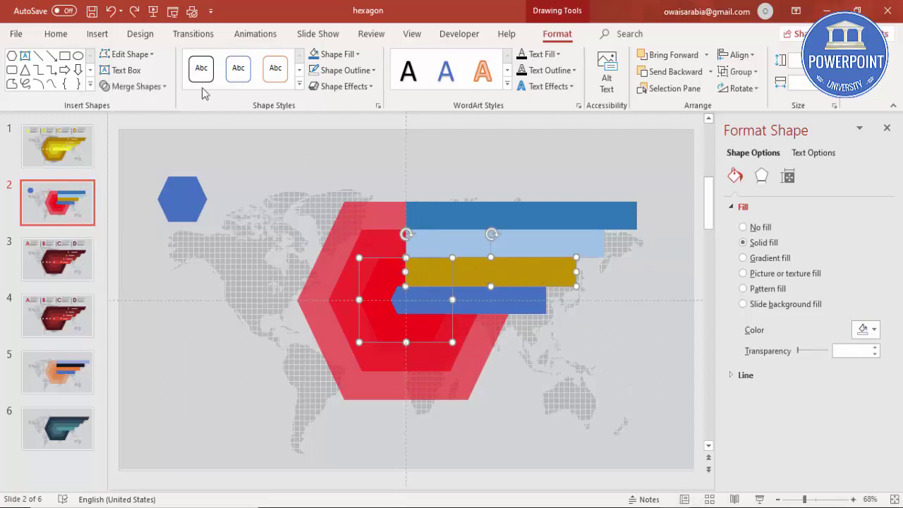
pyautogui.click(149, 88)
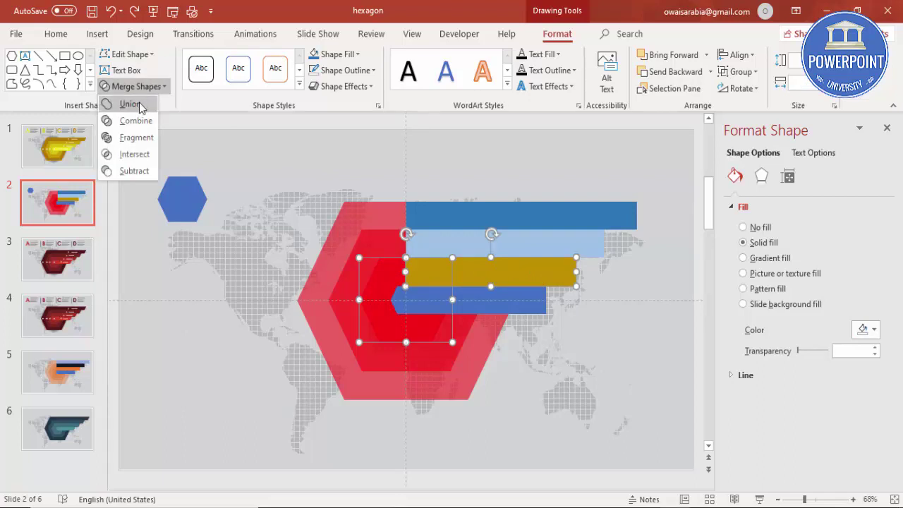
pyautogui.click(138, 103)
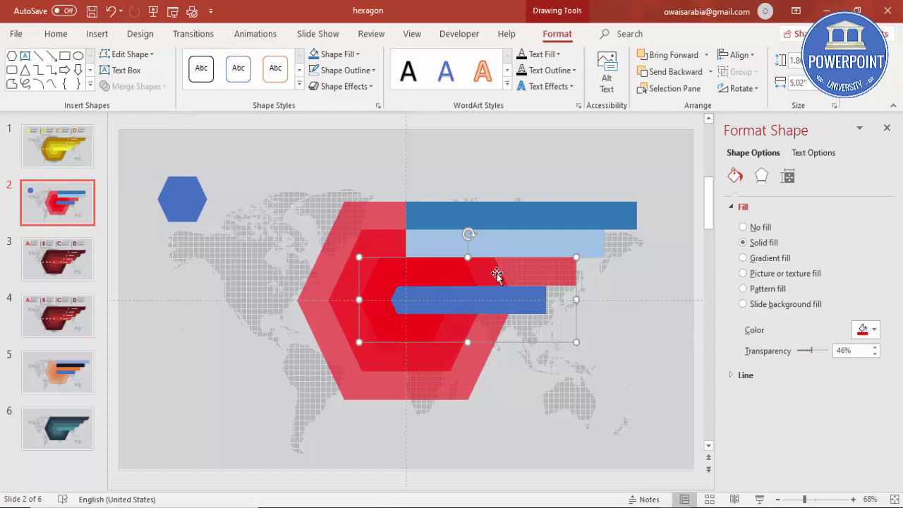
# Union the middle red hexagon with the light-blue bar.
pyautogui.click(377, 242)
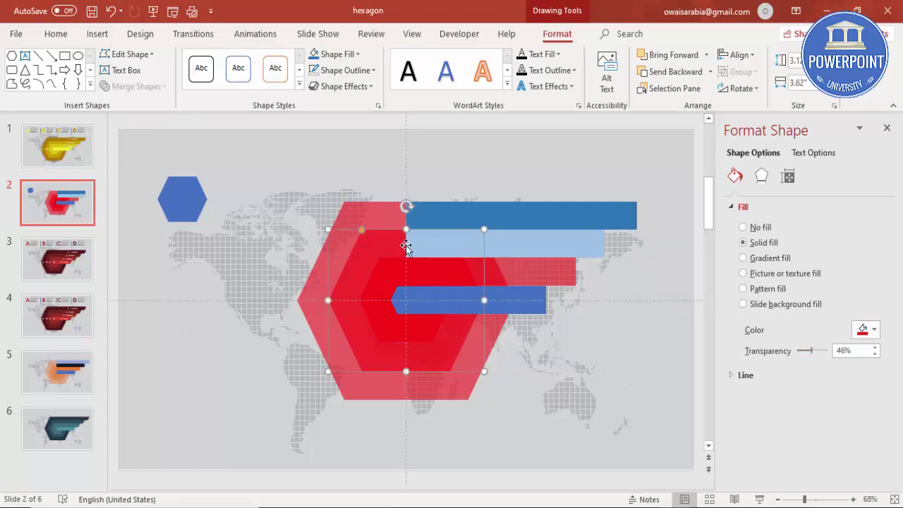
pyautogui.keyDown('shift'); pyautogui.click(469, 233); pyautogui.keyUp('shift')
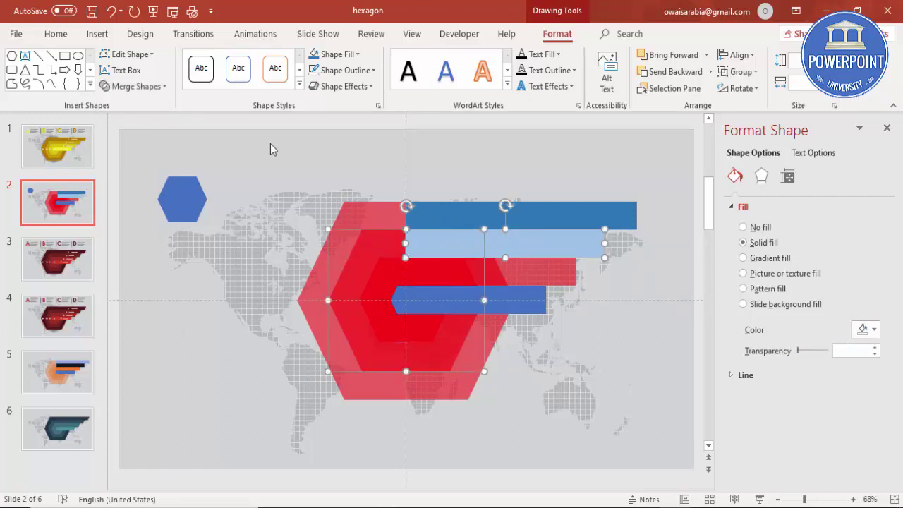
pyautogui.click(133, 86)
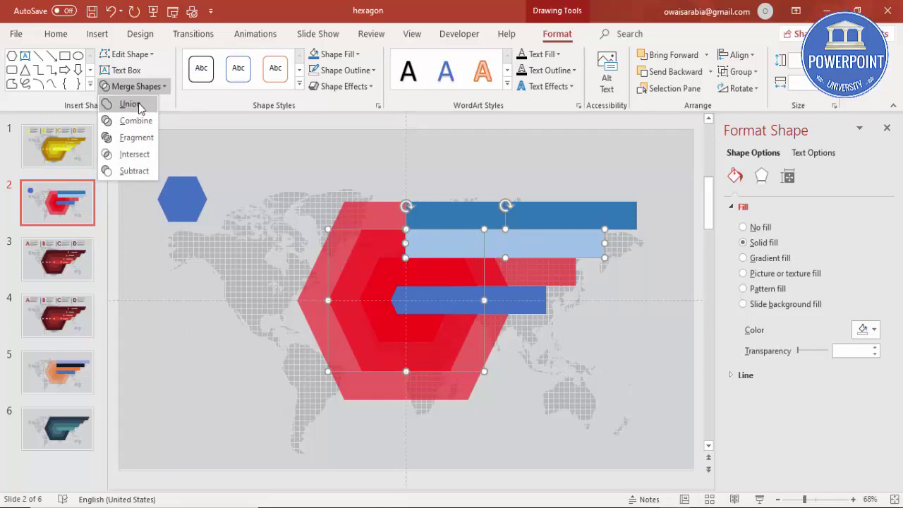
pyautogui.click(137, 108)
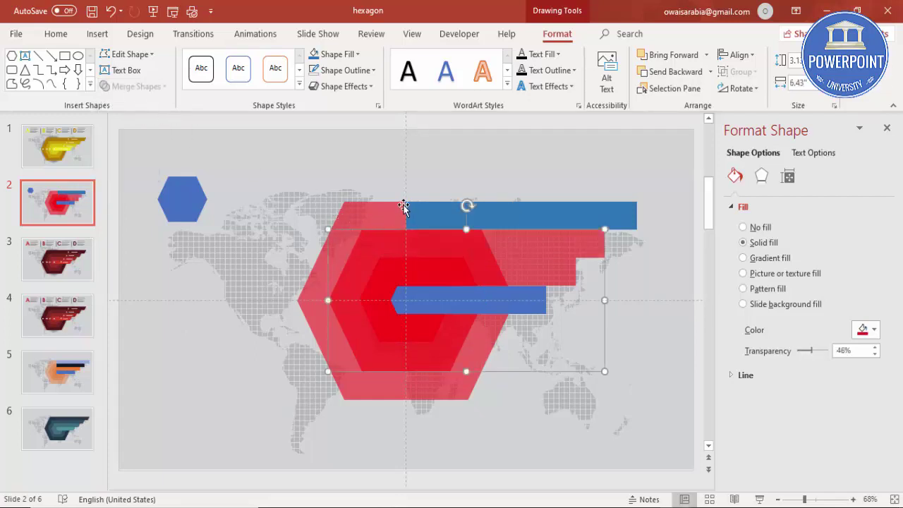
# Union the outer translucent hexagon with the top dark blue bar.
pyautogui.click(378, 208)
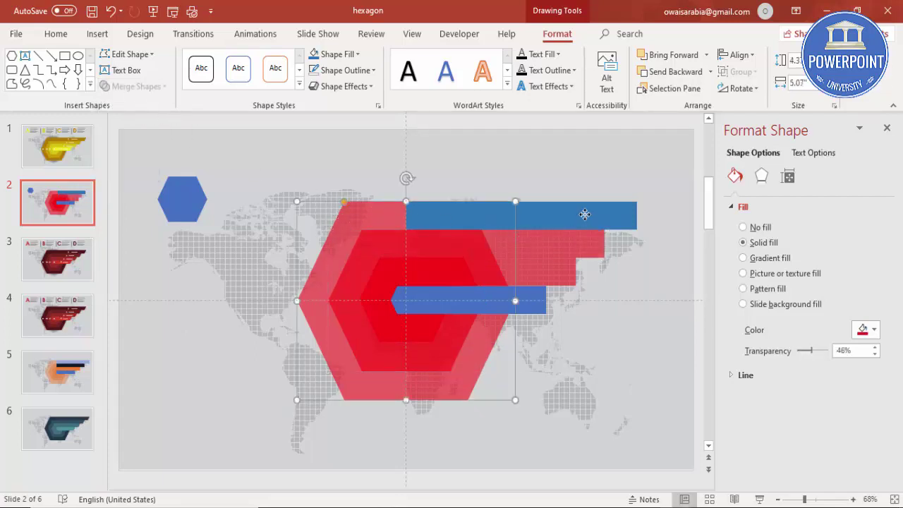
pyautogui.keyDown('shift'); pyautogui.click(585, 214); pyautogui.keyUp('shift')
pyautogui.click(124, 86)
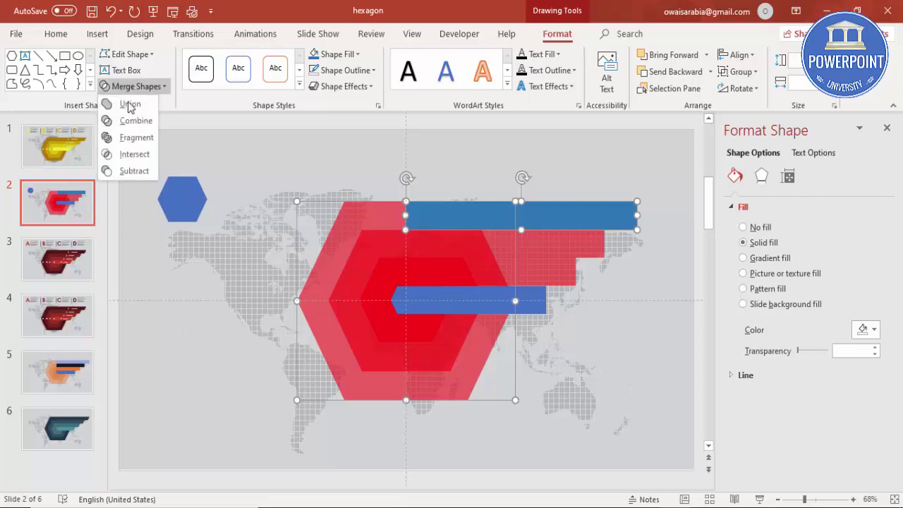
pyautogui.click(130, 107)
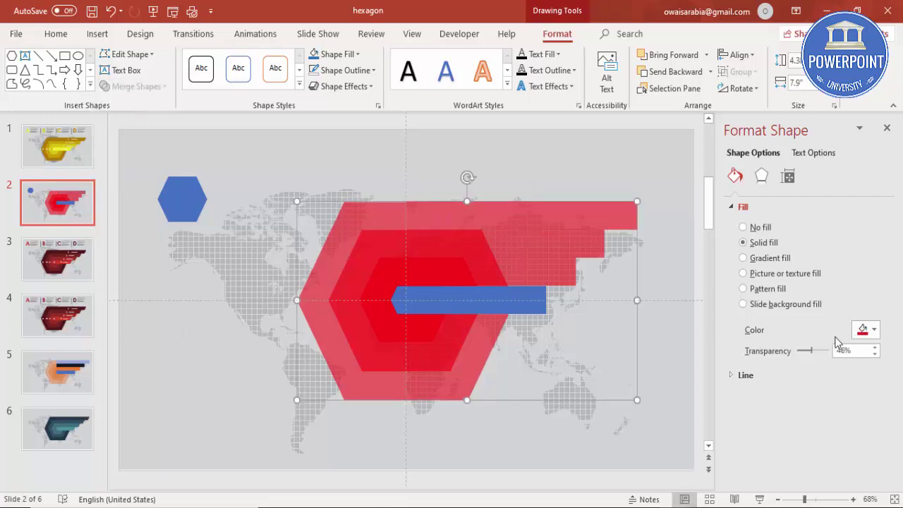
# Fill the outer merged shape gray, the middle one green and the inner one blue.
pyautogui.click(867, 330)
pyautogui.click(826, 405)
pyautogui.click(598, 246)
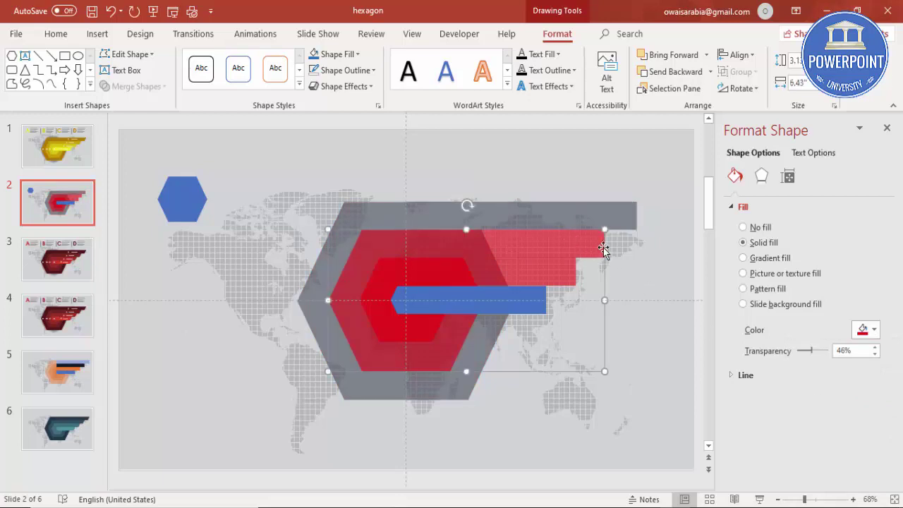
pyautogui.click(867, 330)
pyautogui.click(852, 442)
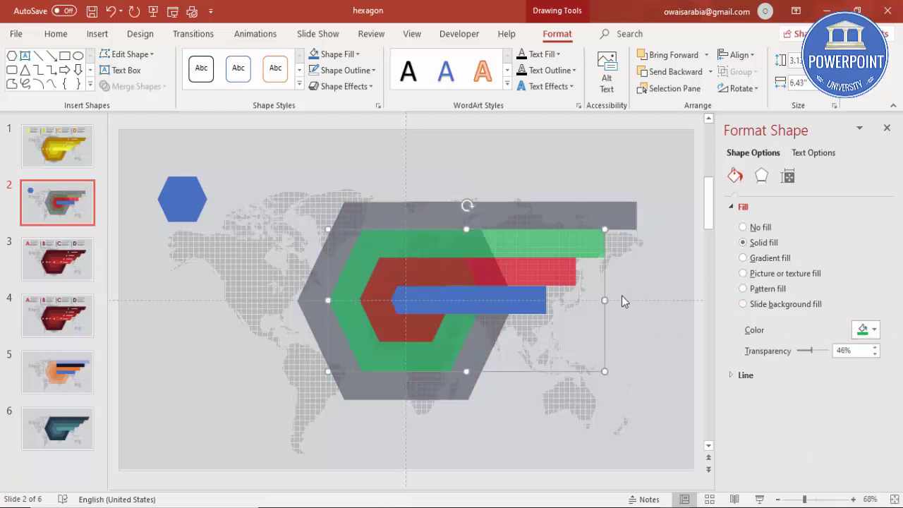
pyautogui.click(540, 271)
pyautogui.click(867, 329)
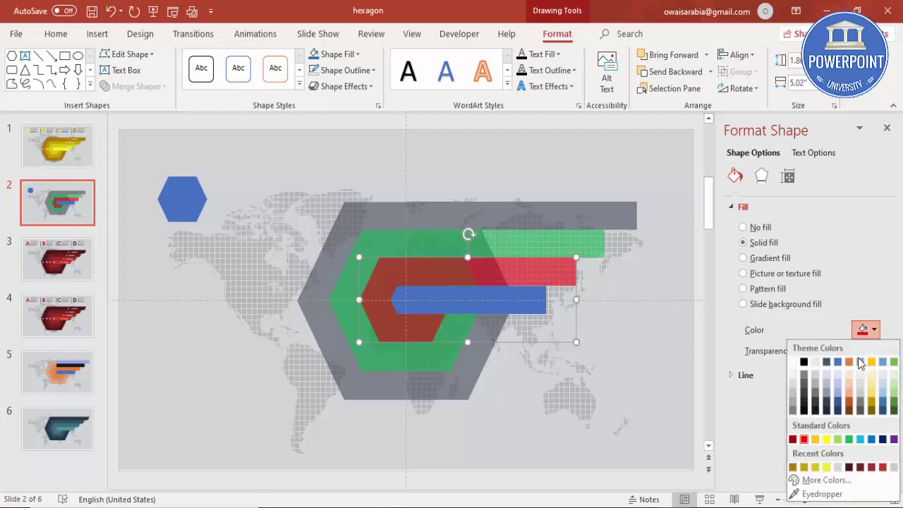
pyautogui.click(869, 411)
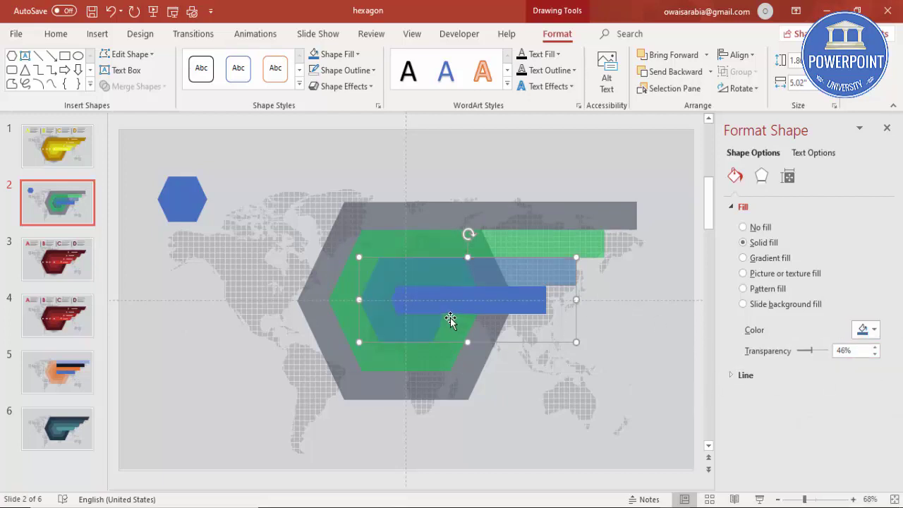
# Set all three merged shapes to 0% transparency.
pyautogui.keyDown('shift'); pyautogui.click(540, 241); pyautogui.keyUp('shift')
pyautogui.keyDown('shift'); pyautogui.click(591, 215); pyautogui.keyUp('shift')
pyautogui.moveTo(817, 353); pyautogui.dragTo(785, 353)
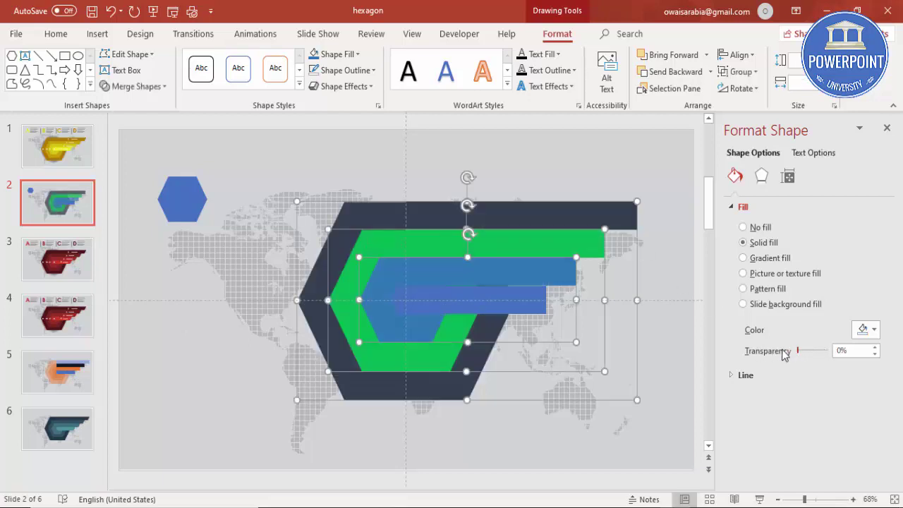